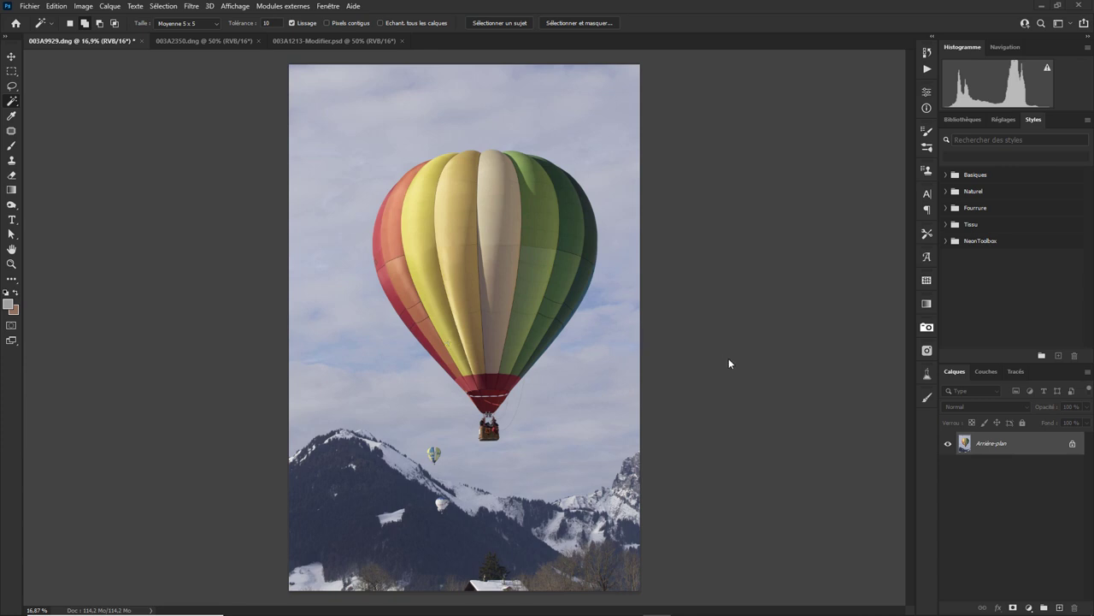
- View the balloon photo's red, green and blue channels one at a time
left_click(981, 372)
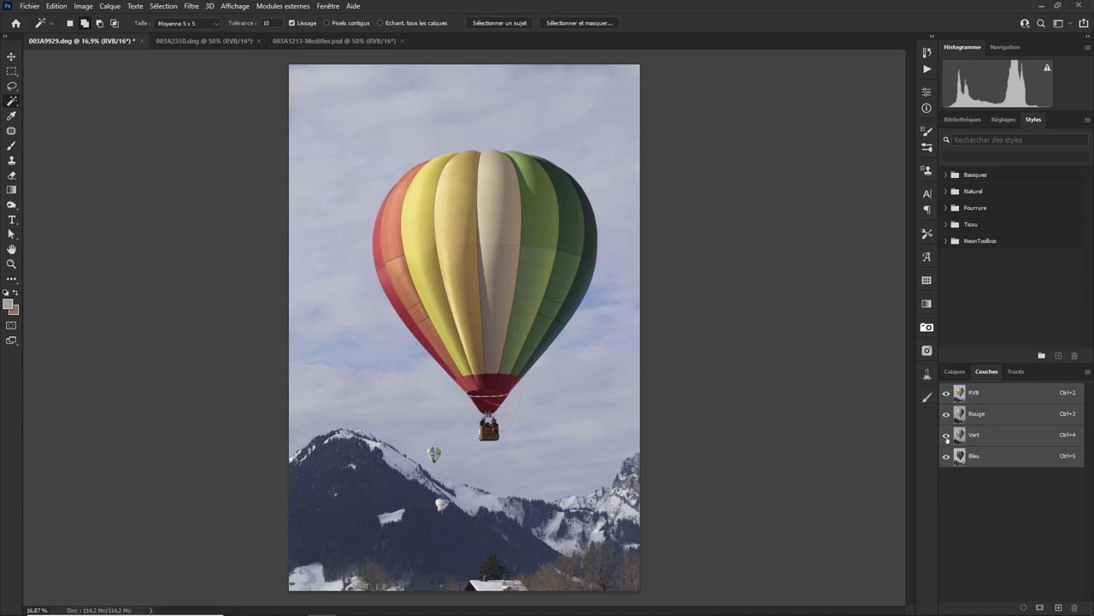
left_click(946, 436)
left_click(947, 456)
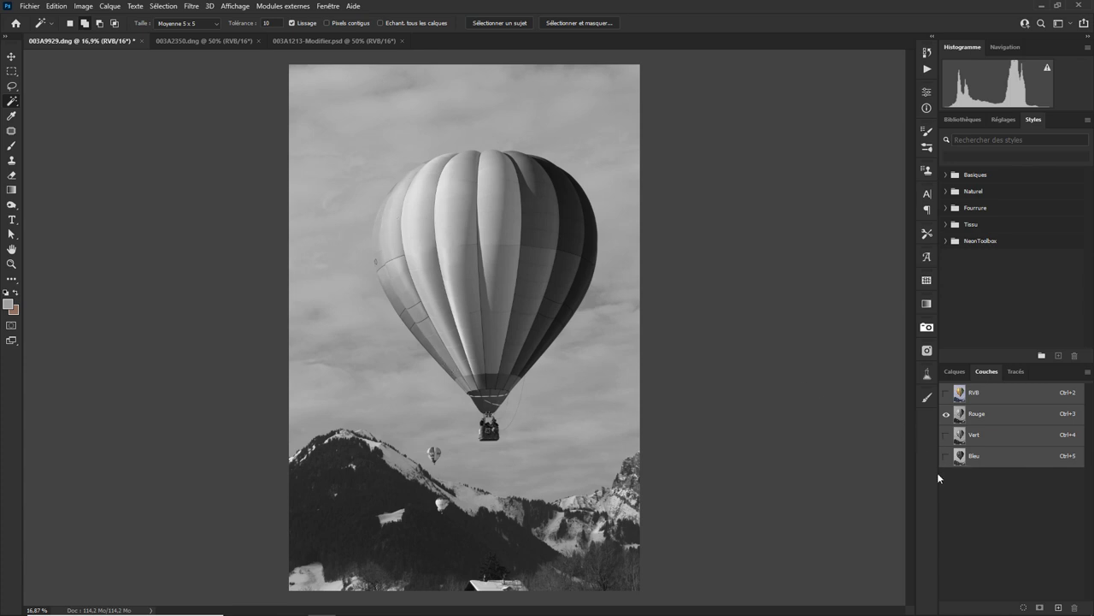
left_click(946, 392)
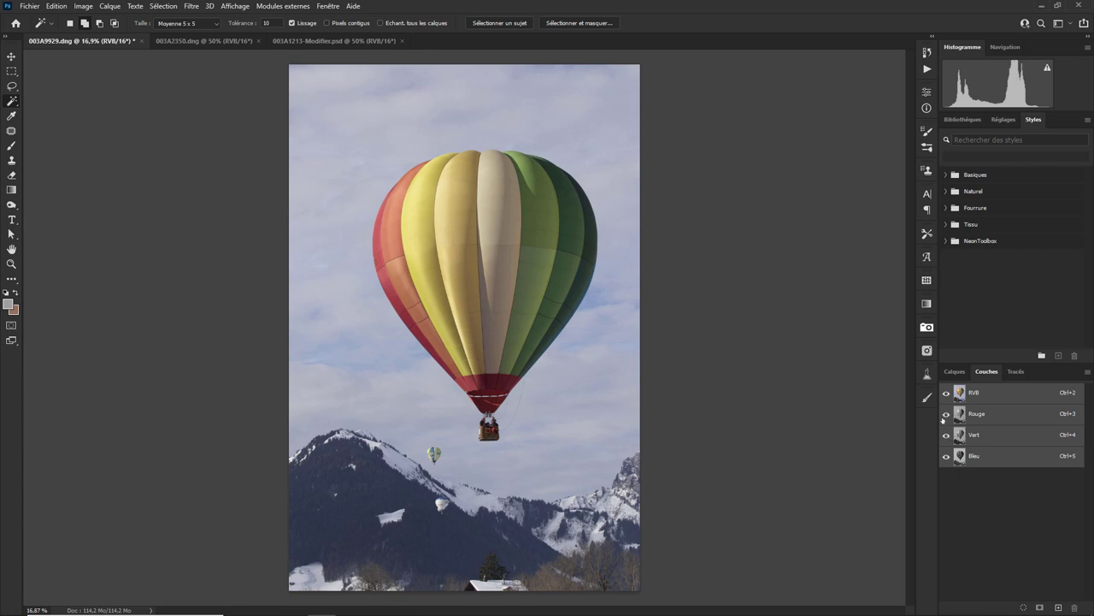
left_click(946, 414)
left_click(946, 457)
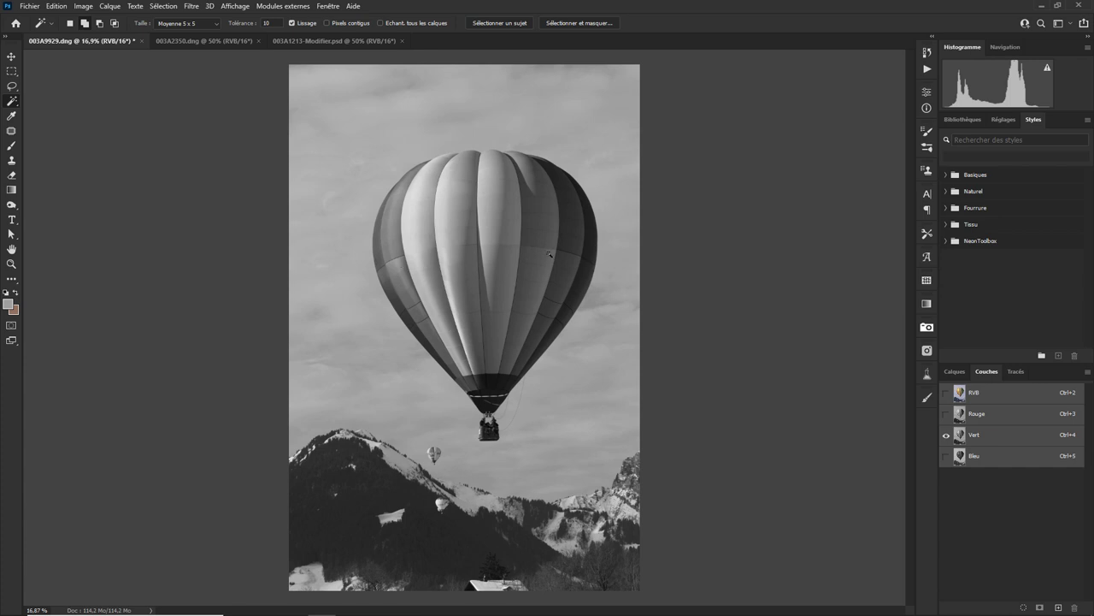
left_click(946, 456)
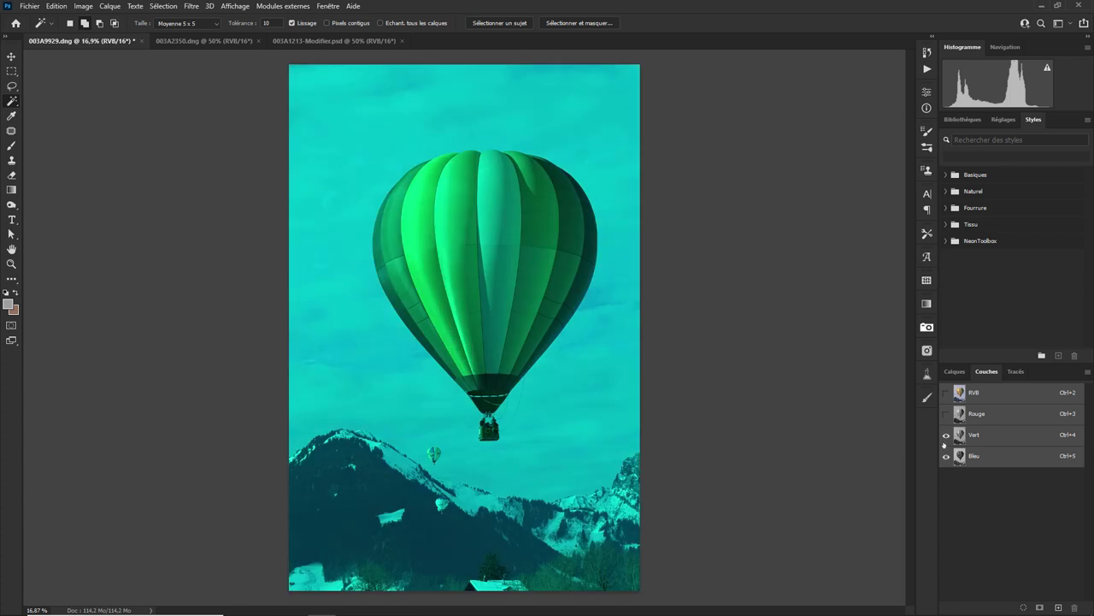
left_click(946, 435)
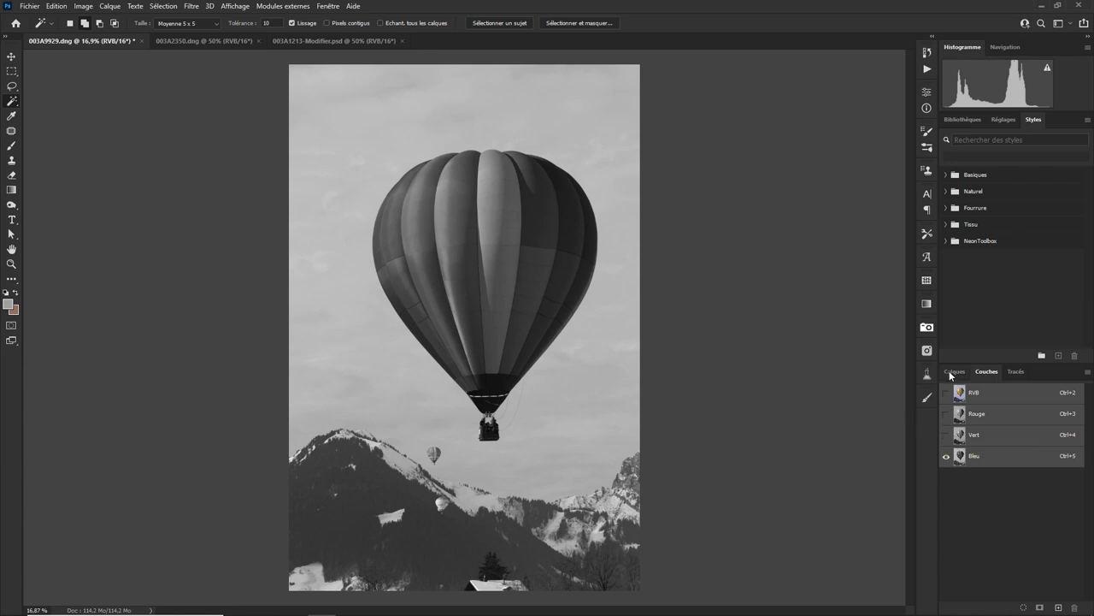
left_click(946, 434)
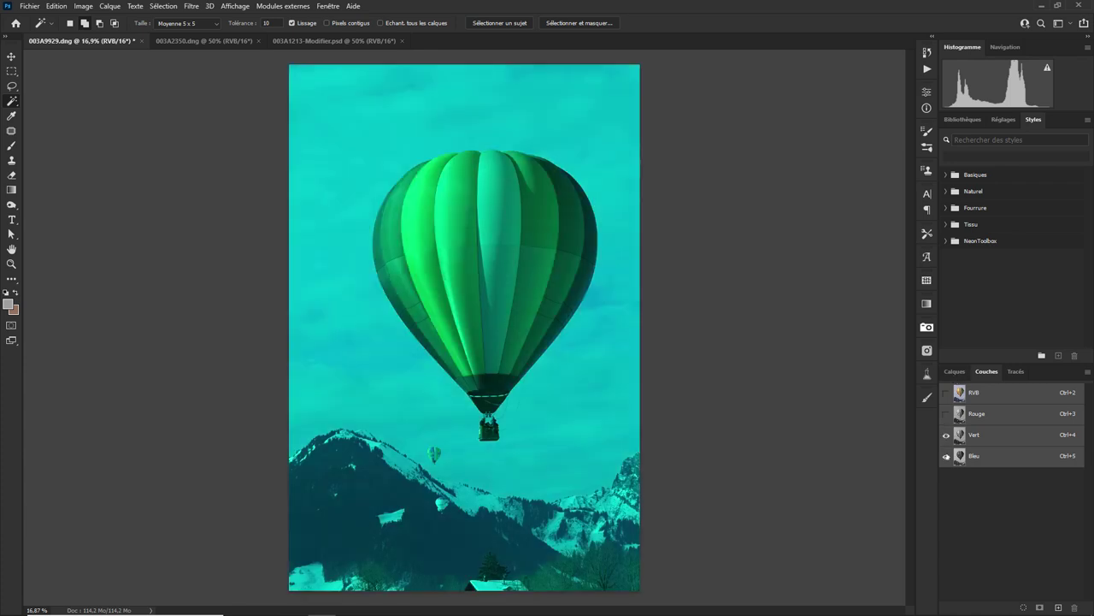
left_click(947, 455)
- Restore the full-colour composite channel view and return to the Layers panel
left_click(954, 372)
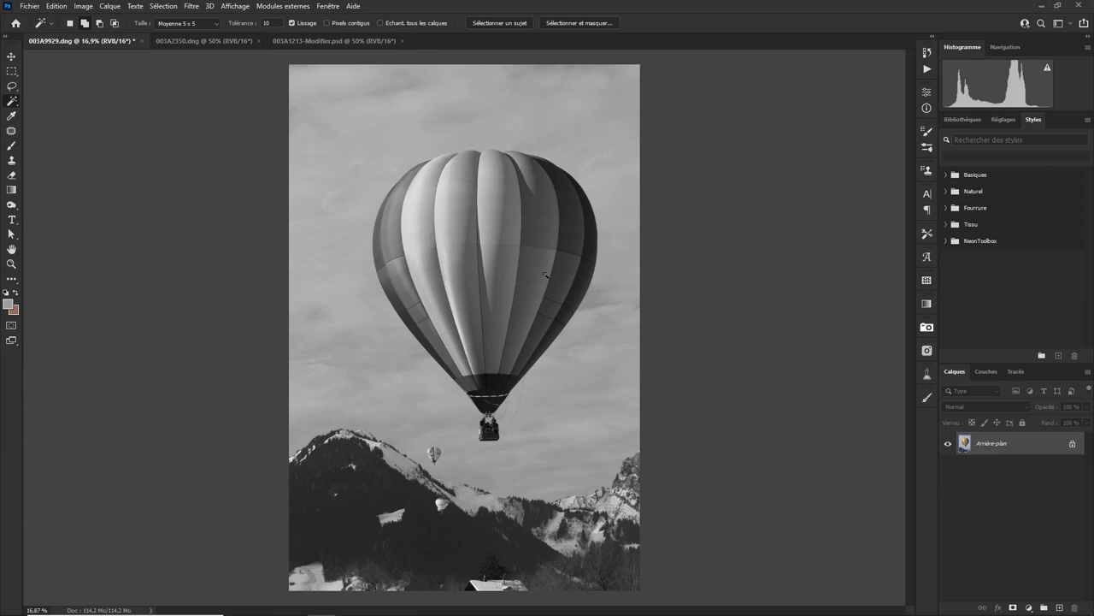
left_click(994, 373)
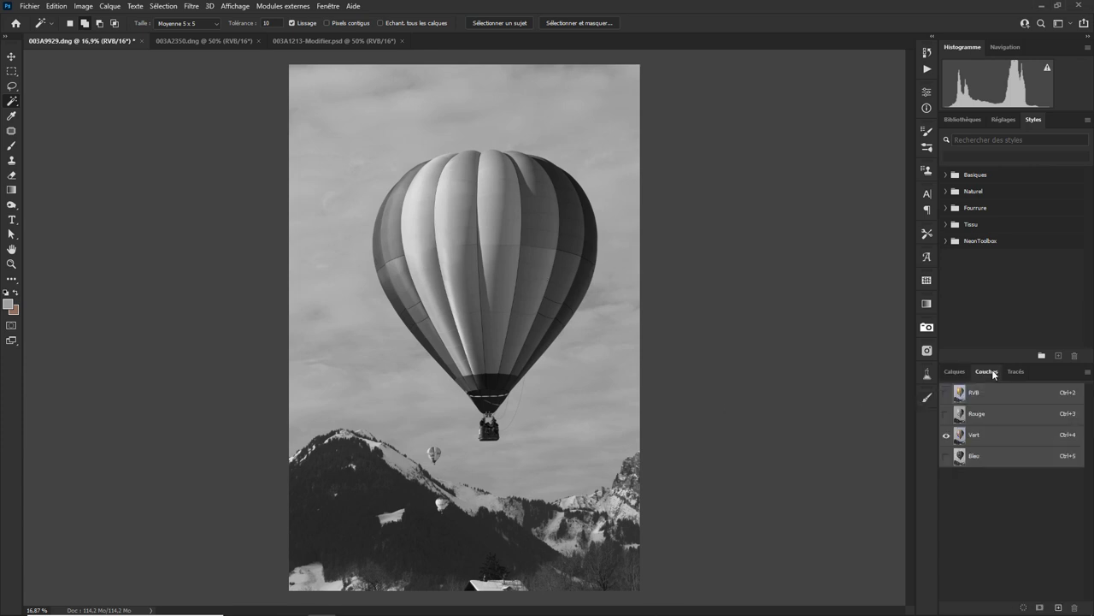
left_click(946, 393)
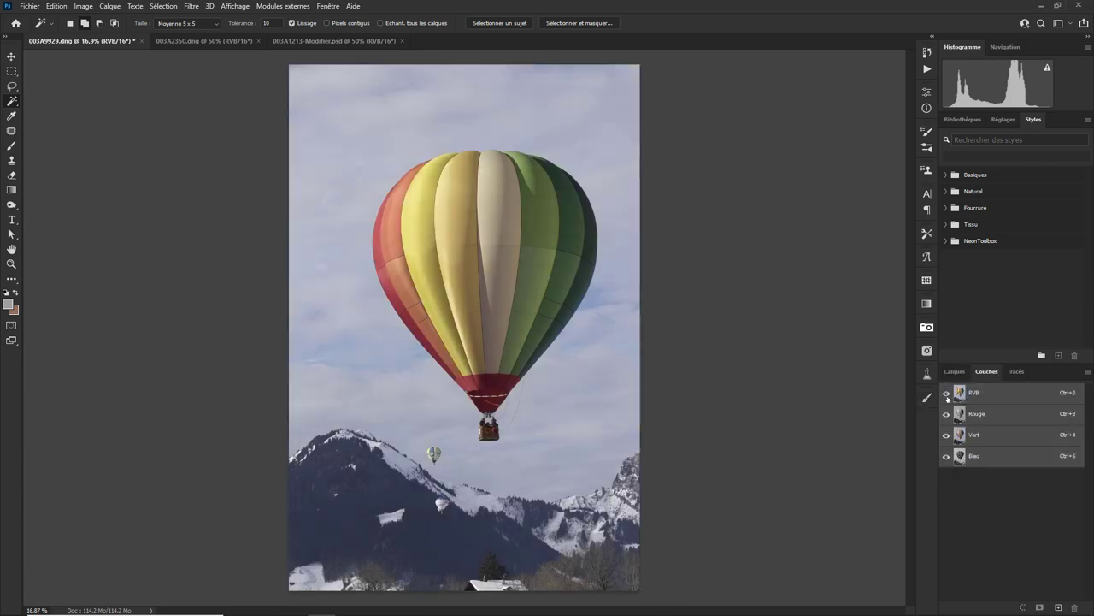
left_click(955, 372)
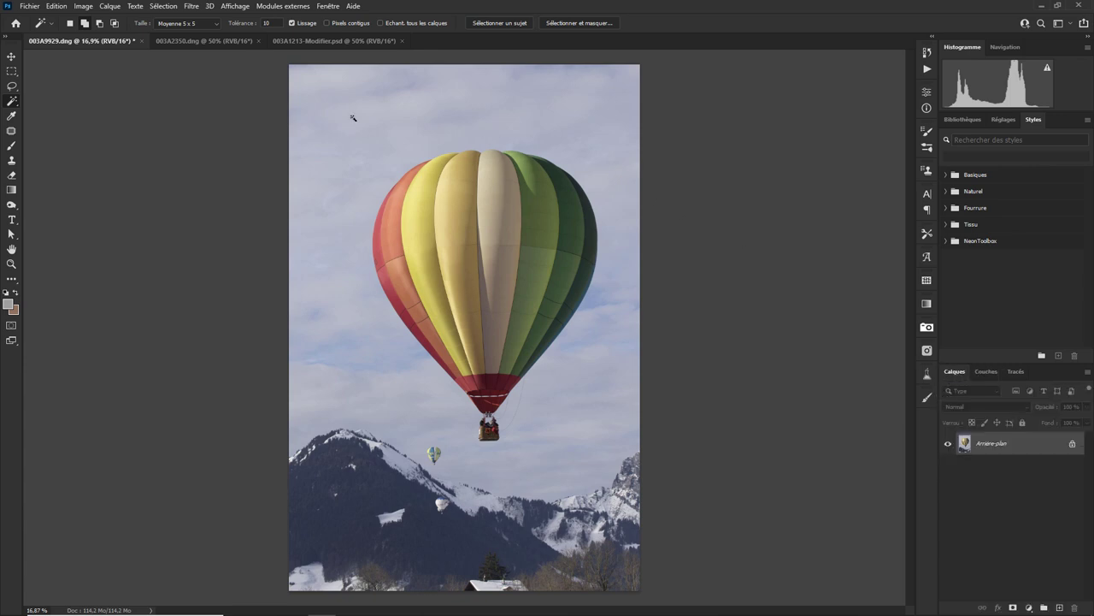
- Browse the Image Adjustments and new adjustment layer menus without choosing anything
left_click(86, 7)
mouse_move(95, 35)
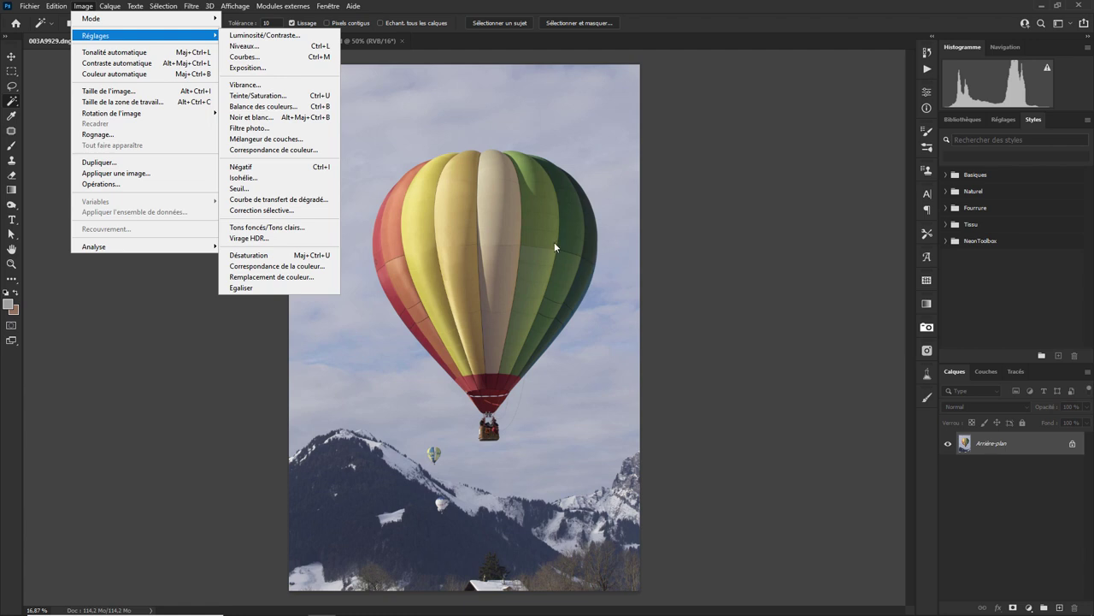
left_click(760, 276)
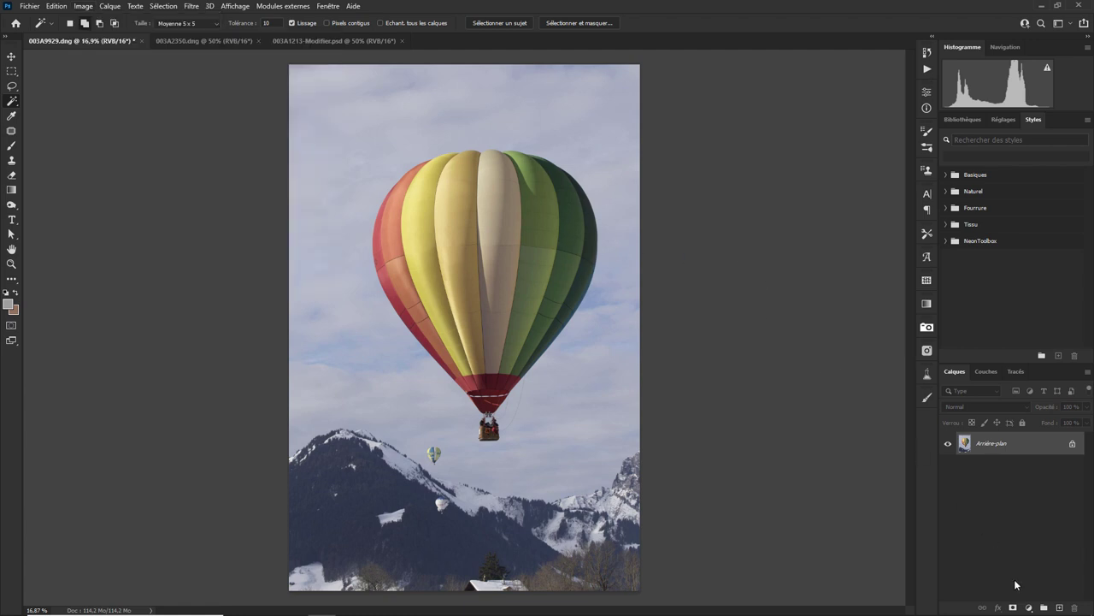
left_click(1029, 607)
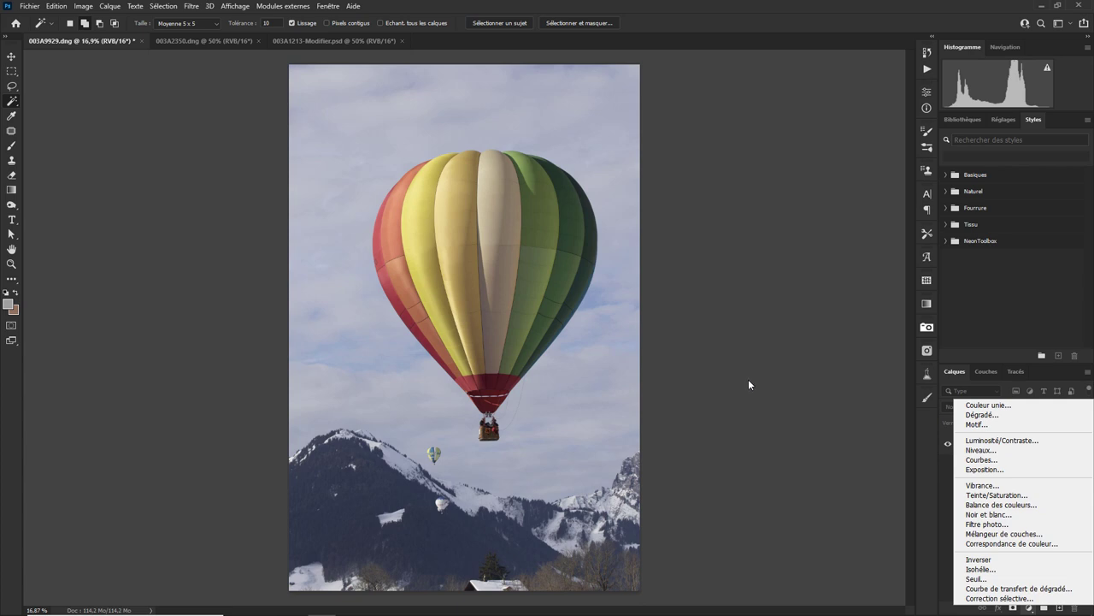
left_click(746, 383)
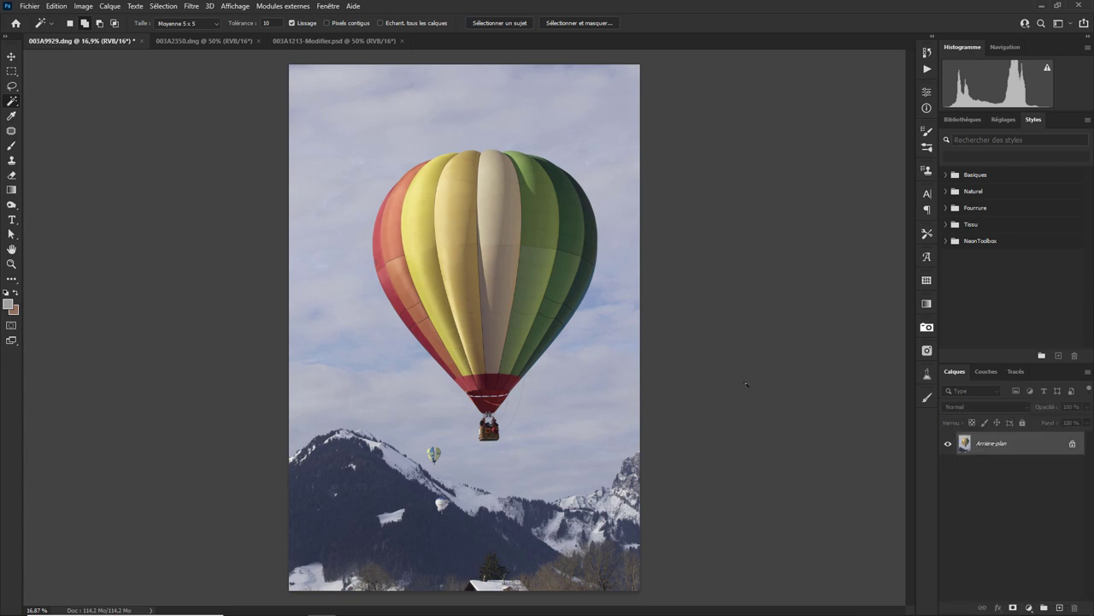
left_click(89, 8)
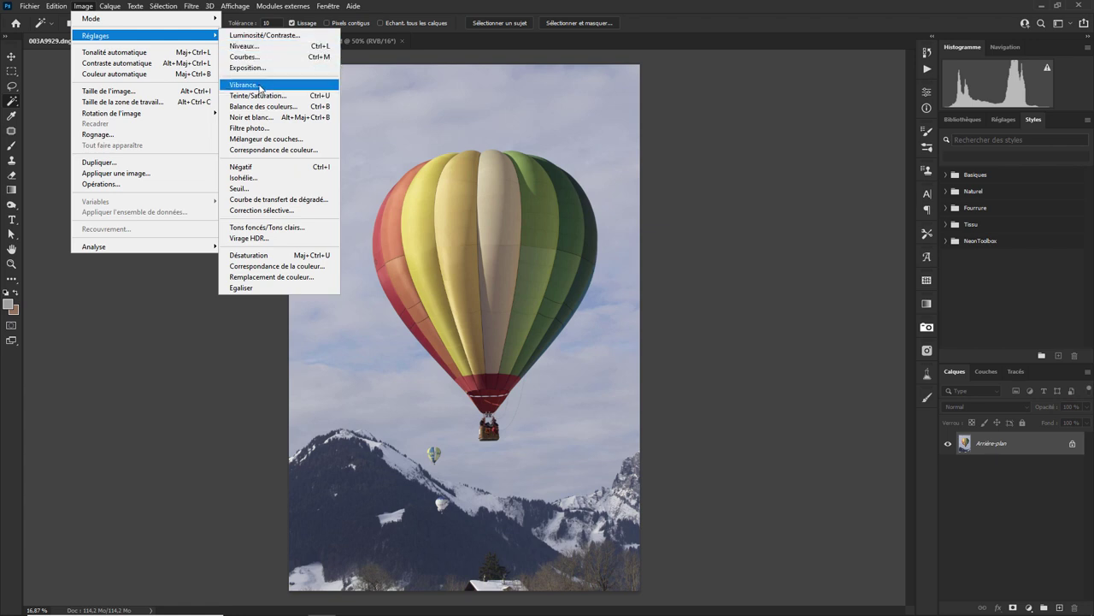
- Preview the balloon with Vibrance saturation at -100, then cancel the change
left_click(259, 86)
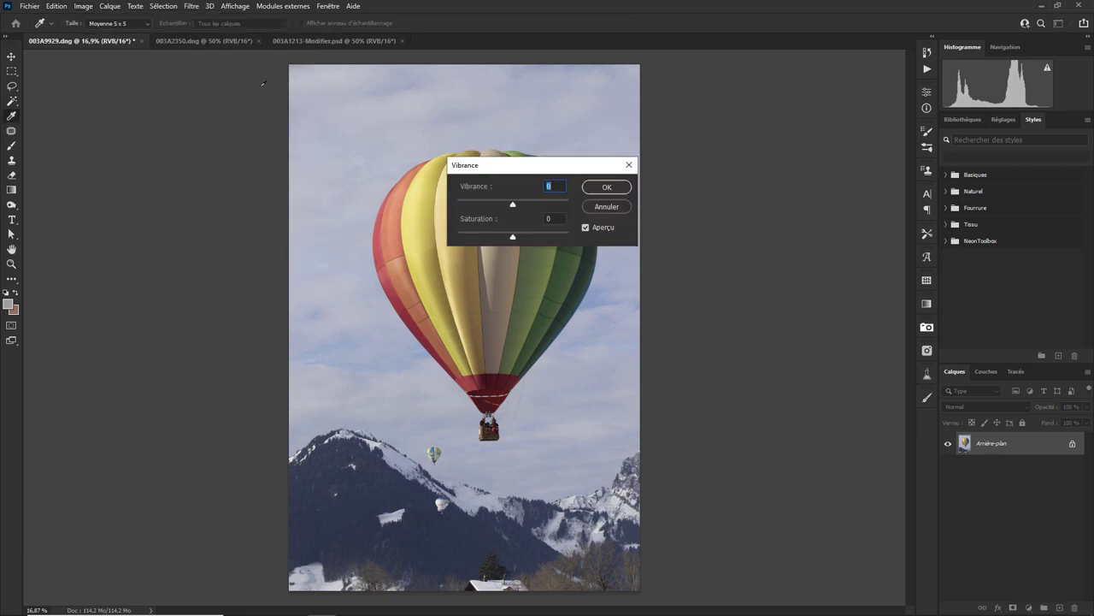
left_click_drag(553, 170, 760, 122)
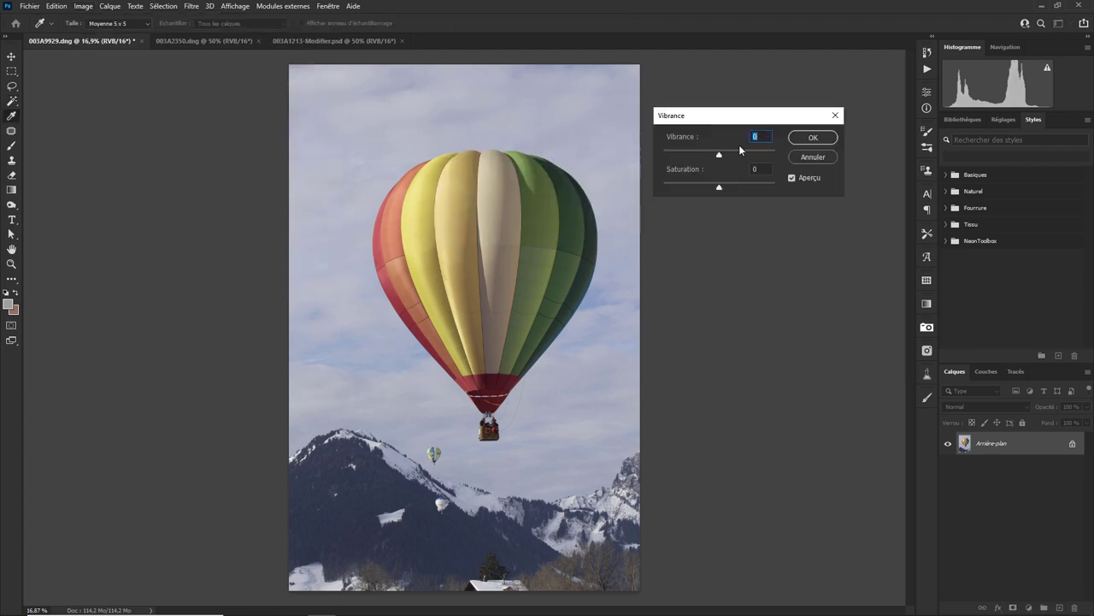
mouse_move(719, 156)
left_mouse_down()
mouse_move(660, 158)
mouse_move(720, 156)
mouse_move(703, 186)
mouse_move(640, 191)
left_mouse_up()
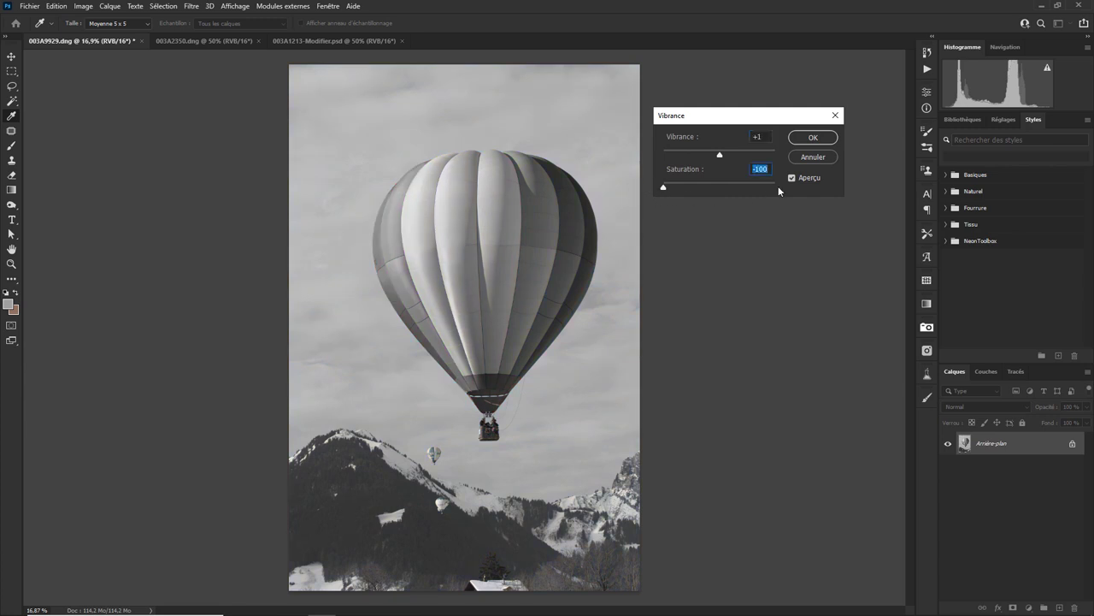
left_click(813, 157)
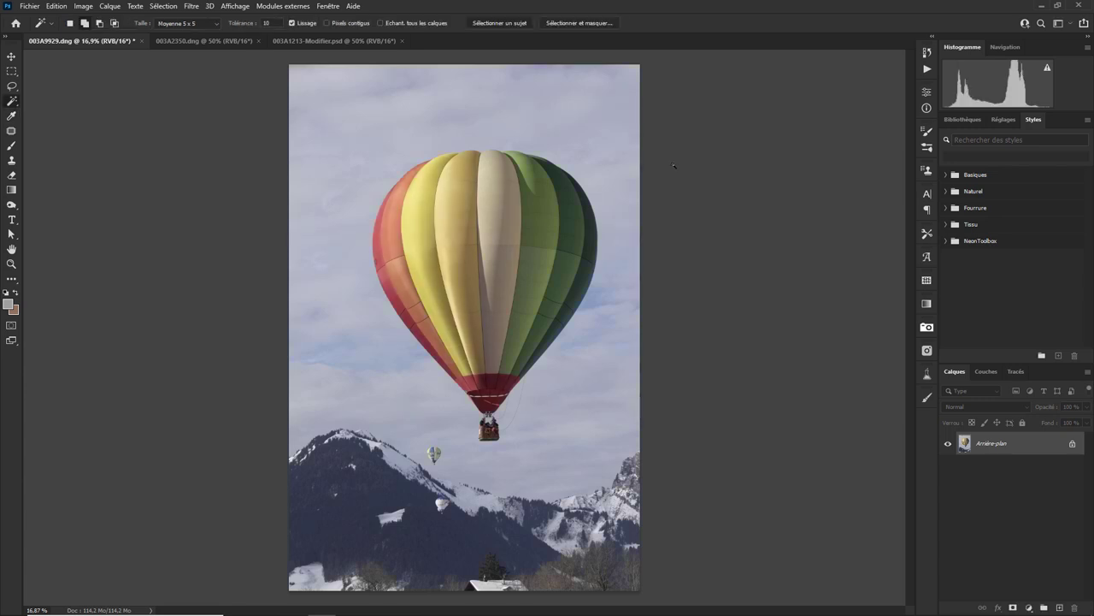
- Preview Hue/Saturation with saturation at -100, then cancel to keep full colour
left_click(89, 8)
mouse_move(144, 35)
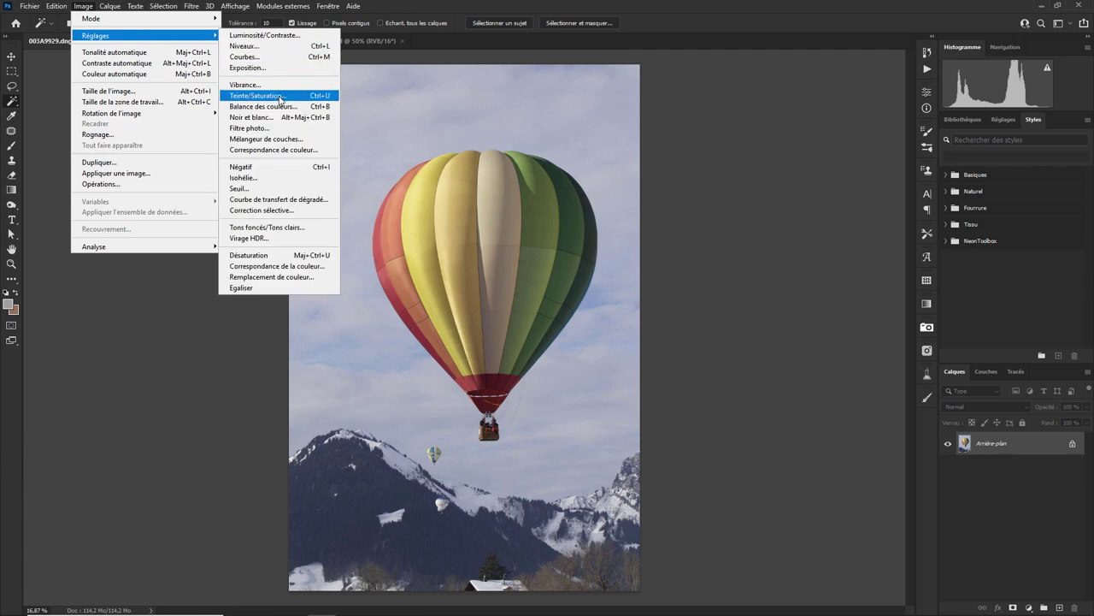
left_click(281, 96)
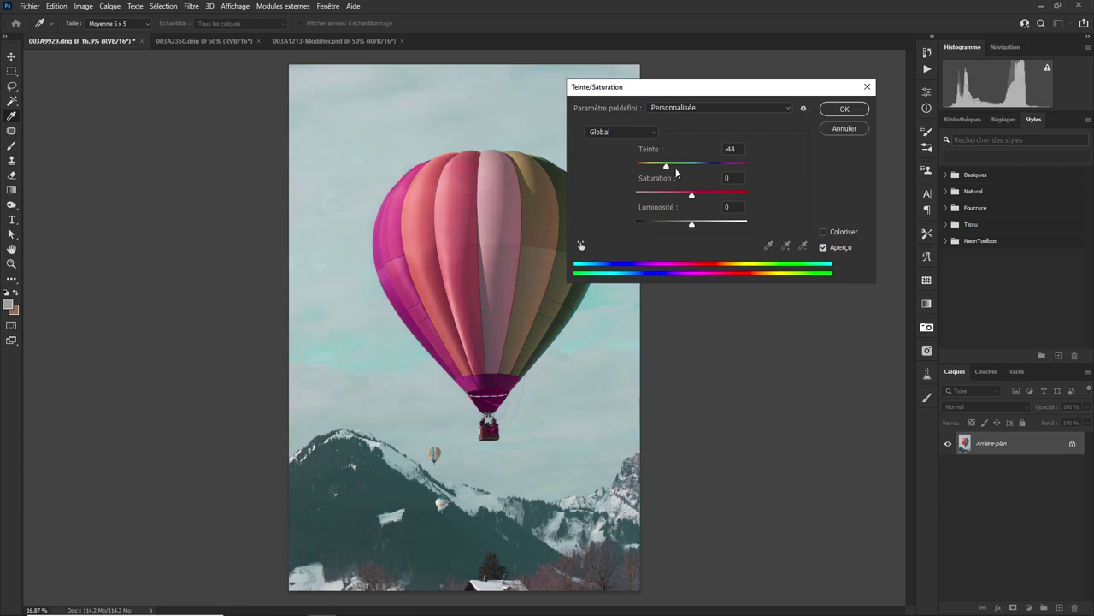
mouse_move(693, 168)
left_mouse_down()
mouse_move(716, 173)
mouse_move(677, 168)
left_mouse_up()
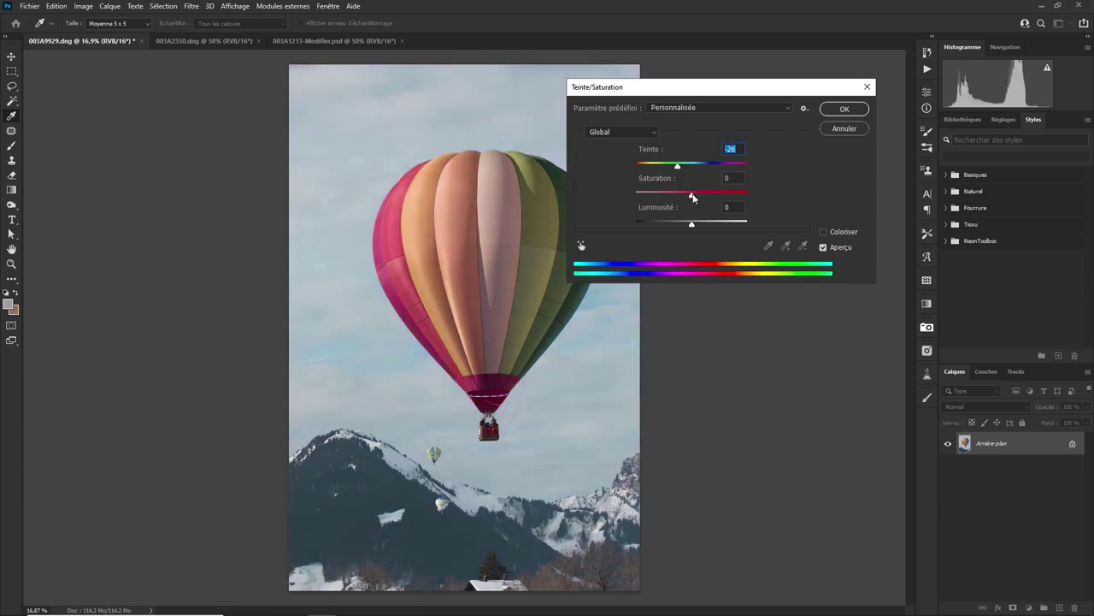
left_click_drag(693, 195, 636, 195)
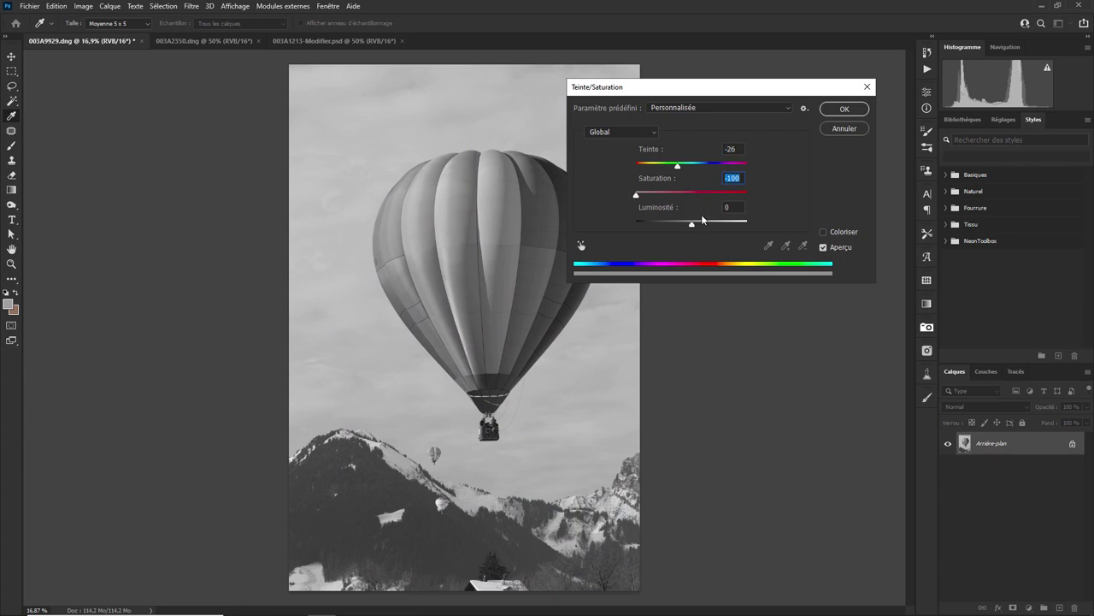
mouse_move(694, 224)
left_mouse_down()
mouse_move(707, 223)
mouse_move(687, 225)
left_mouse_up()
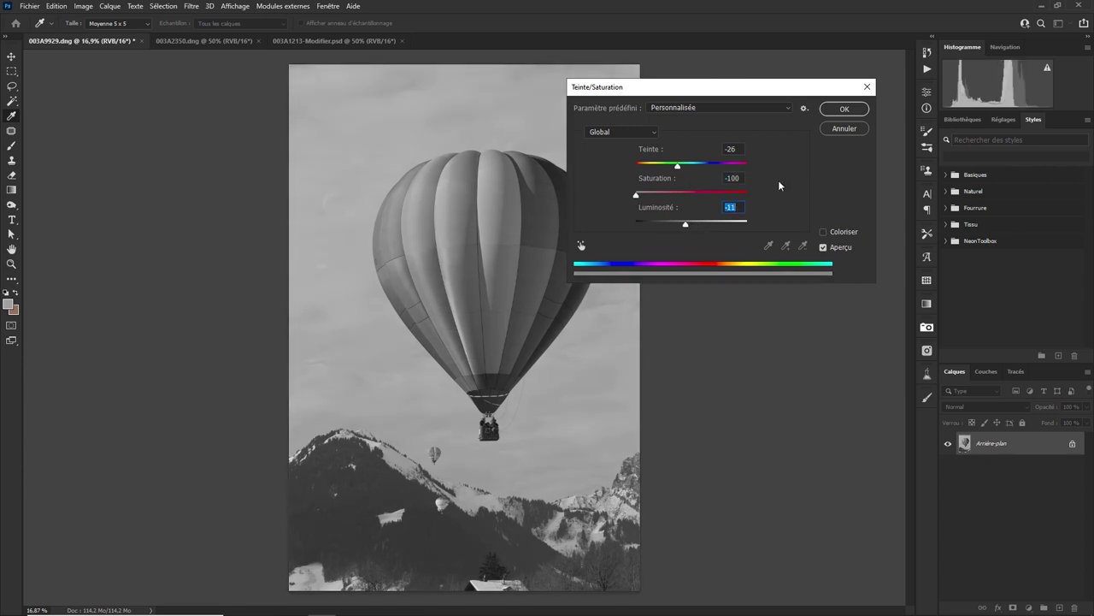
left_click(844, 129)
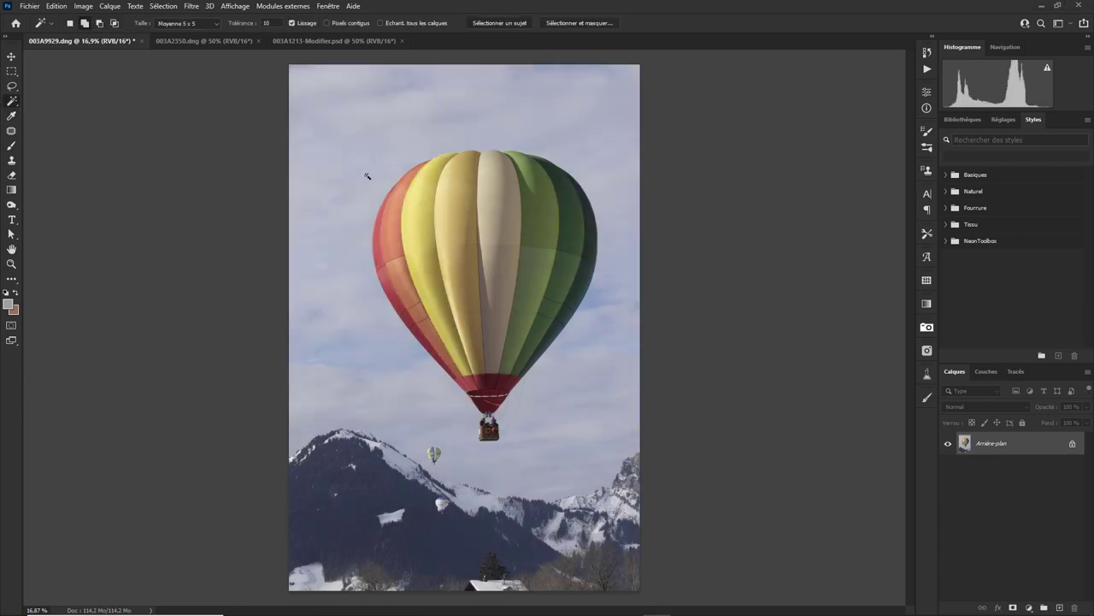
- Open the Black & White (Noir et blanc) conversion and adjust the Reds slider
left_click(87, 9)
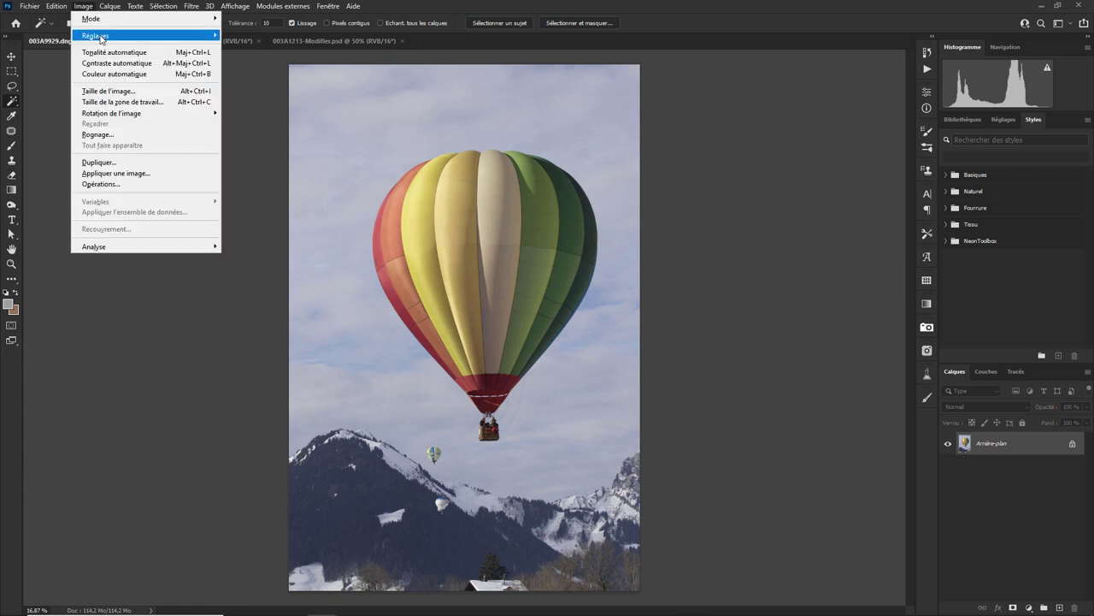
mouse_move(96, 35)
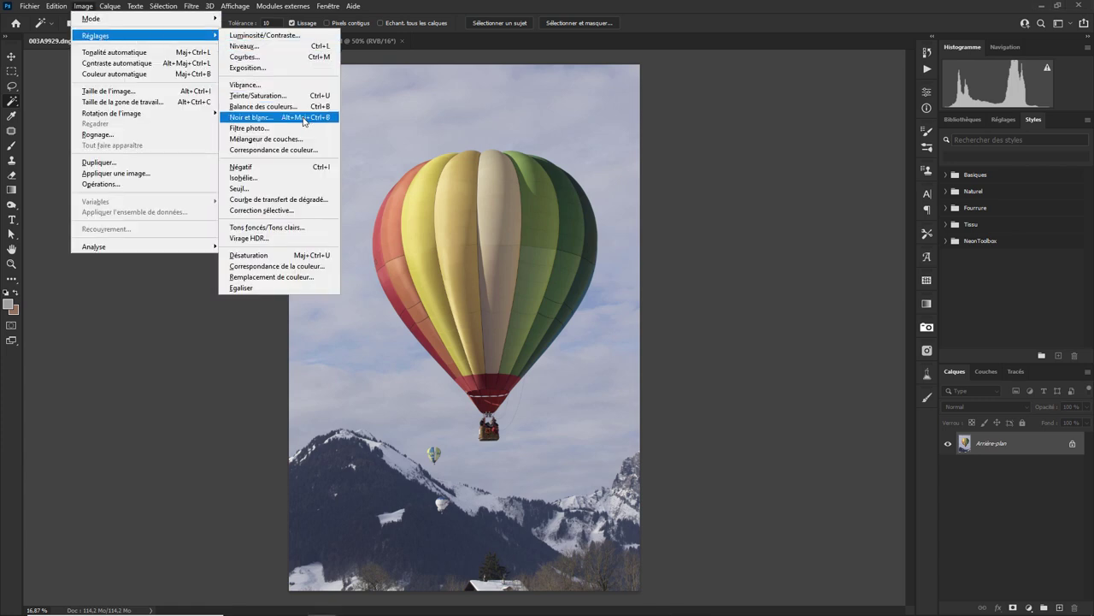
left_click(304, 121)
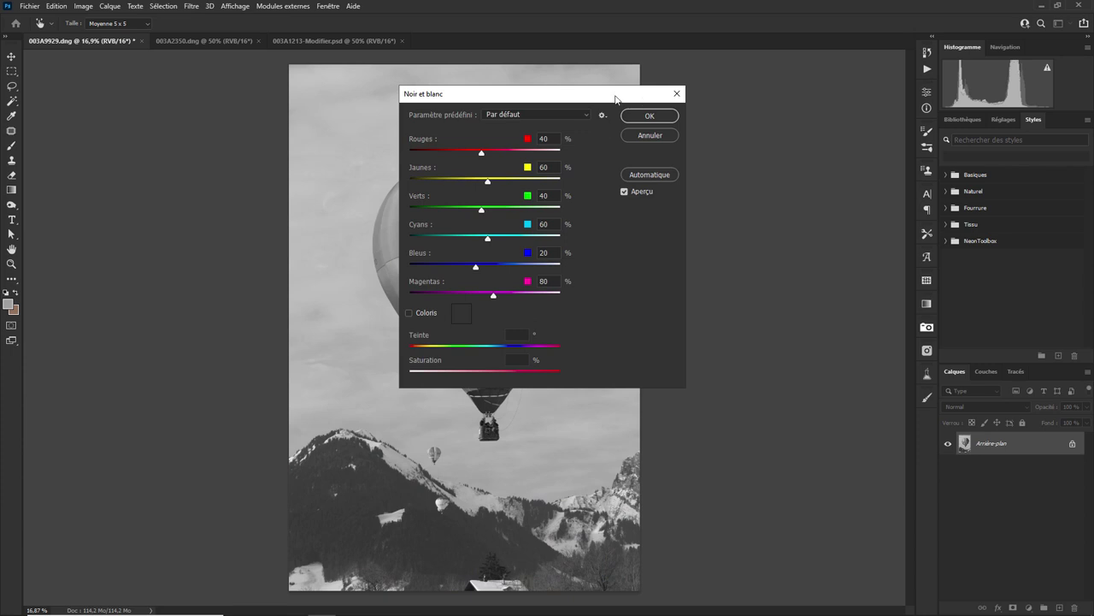
left_click_drag(580, 96, 778, 122)
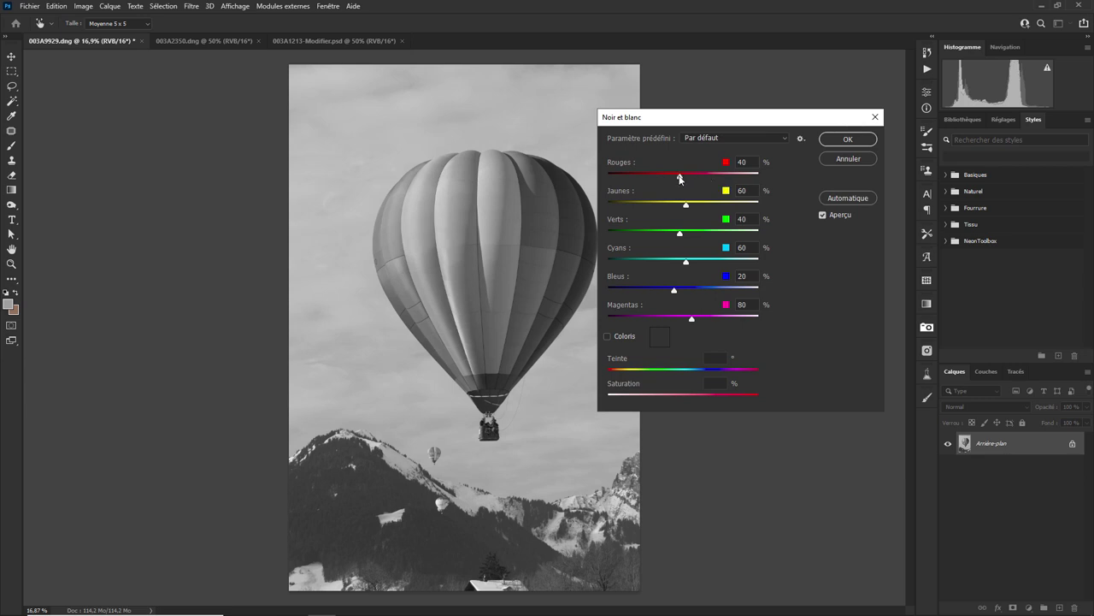
left_click_drag(681, 178, 599, 181)
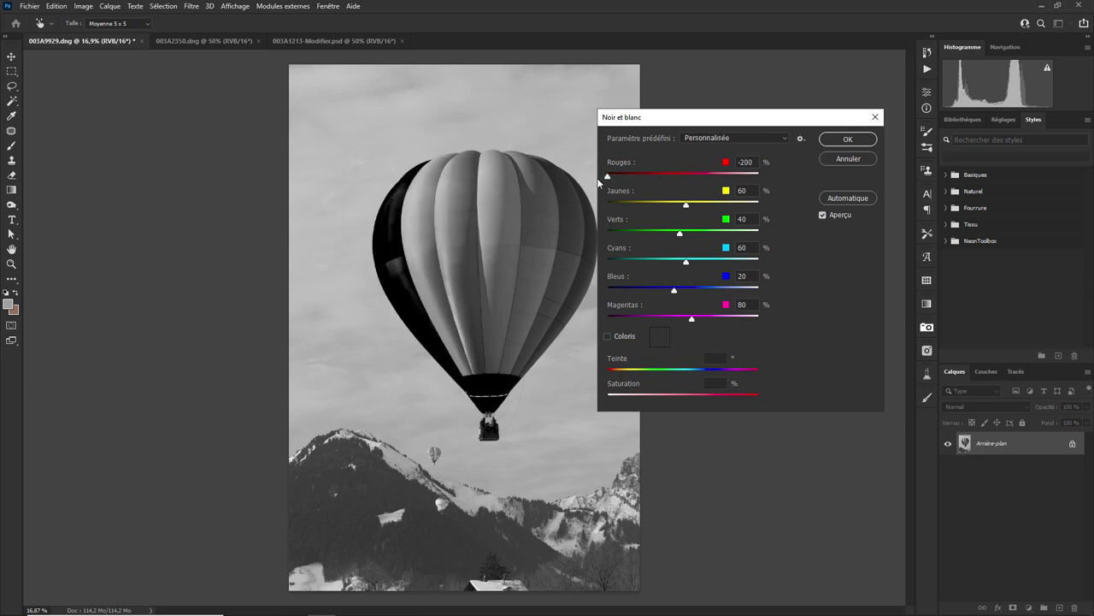
left_click_drag(598, 181, 668, 184)
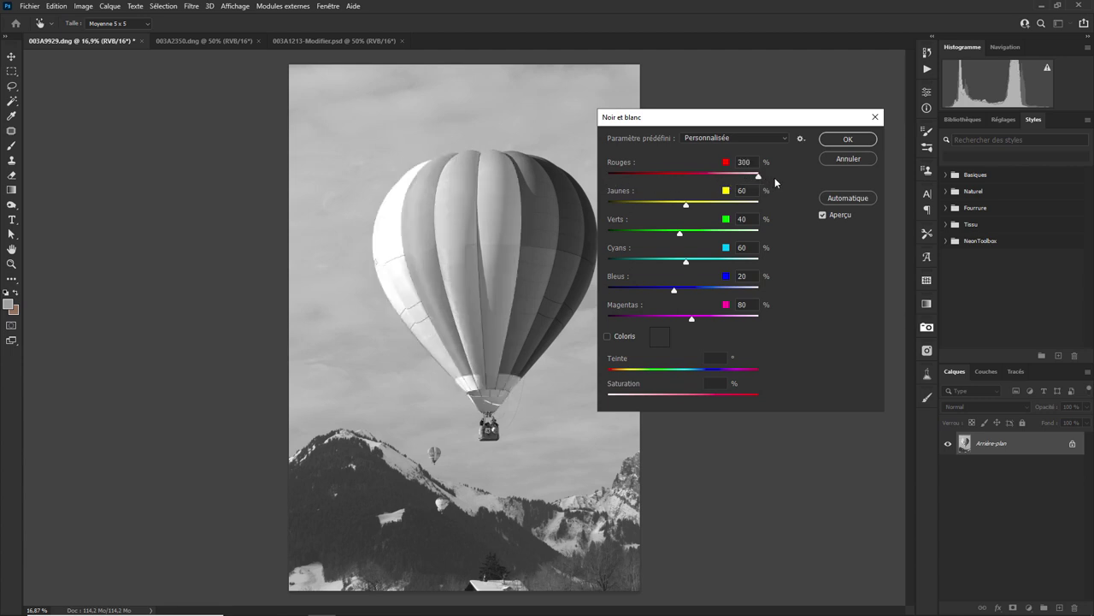
mouse_move(768, 177)
left_mouse_down()
mouse_move(687, 179)
mouse_move(610, 209)
mouse_move(760, 206)
mouse_move(681, 205)
left_mouse_up()
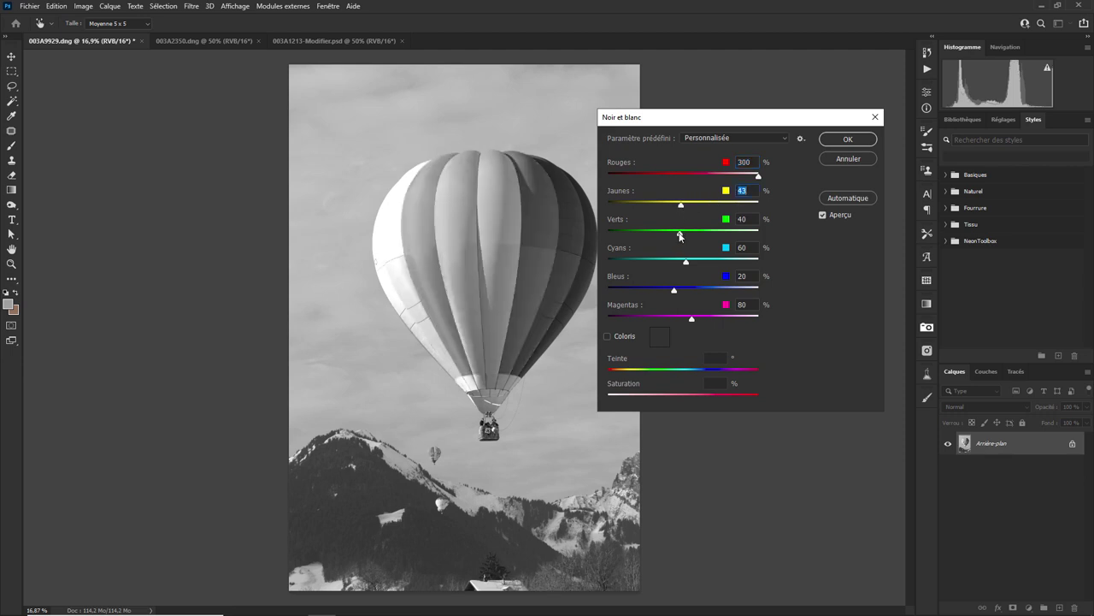
- Tweak the Greens, Cyans and Reds sliders, then cancel the Black & White conversion
mouse_move(680, 233)
left_mouse_down()
mouse_move(623, 234)
mouse_move(739, 236)
left_mouse_up()
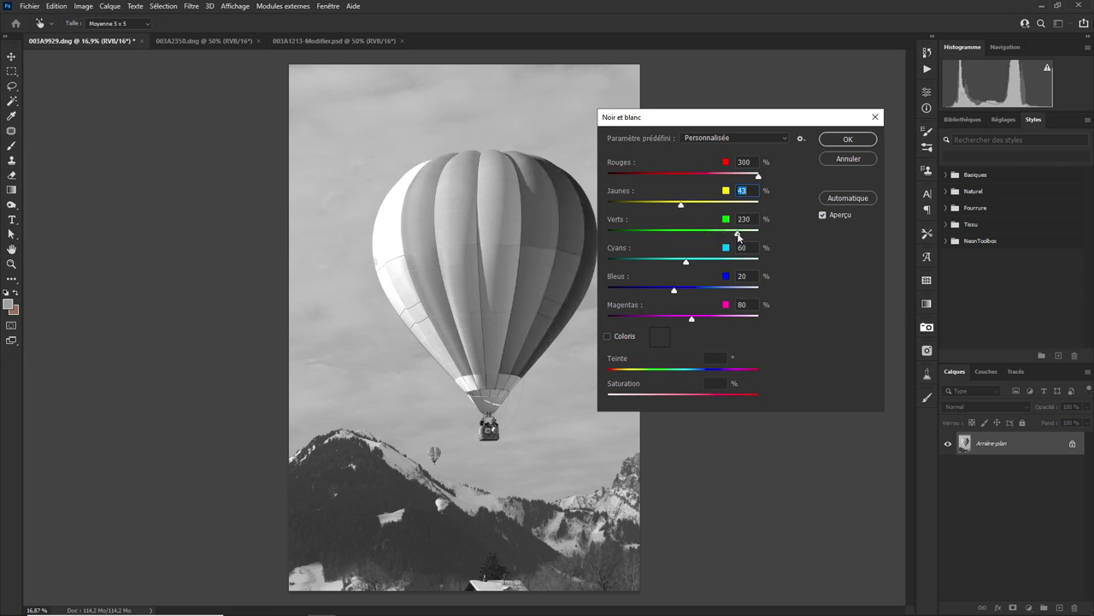
mouse_move(739, 236)
left_mouse_down()
mouse_move(640, 265)
mouse_move(718, 262)
mouse_move(675, 260)
left_mouse_up()
mouse_move(757, 177)
left_mouse_down()
mouse_move(658, 179)
mouse_move(685, 179)
left_mouse_up()
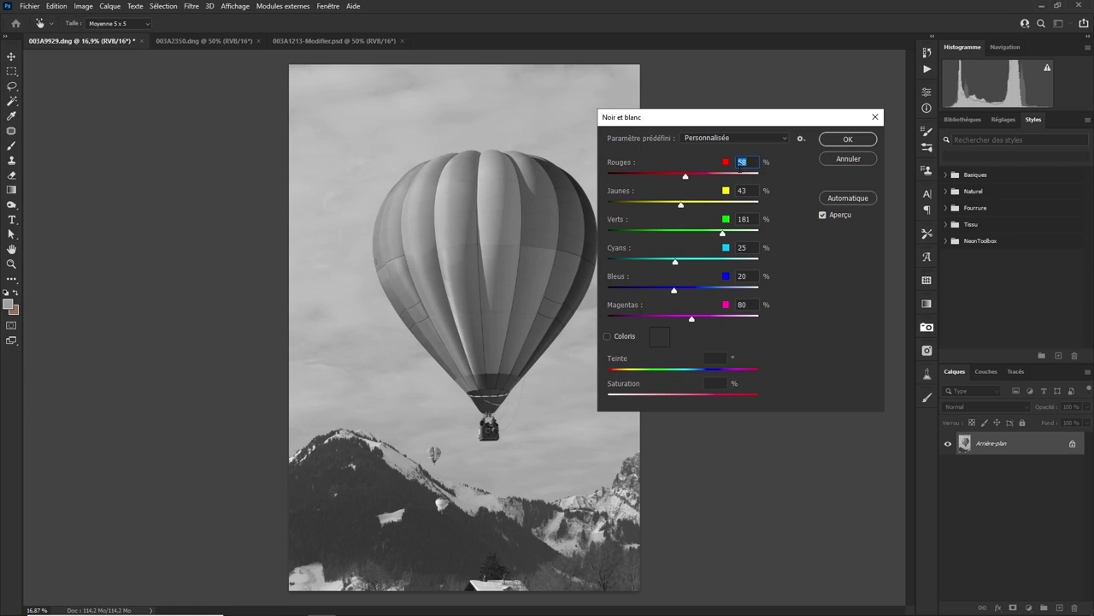
left_click(849, 159)
left_click(86, 7)
mouse_move(96, 36)
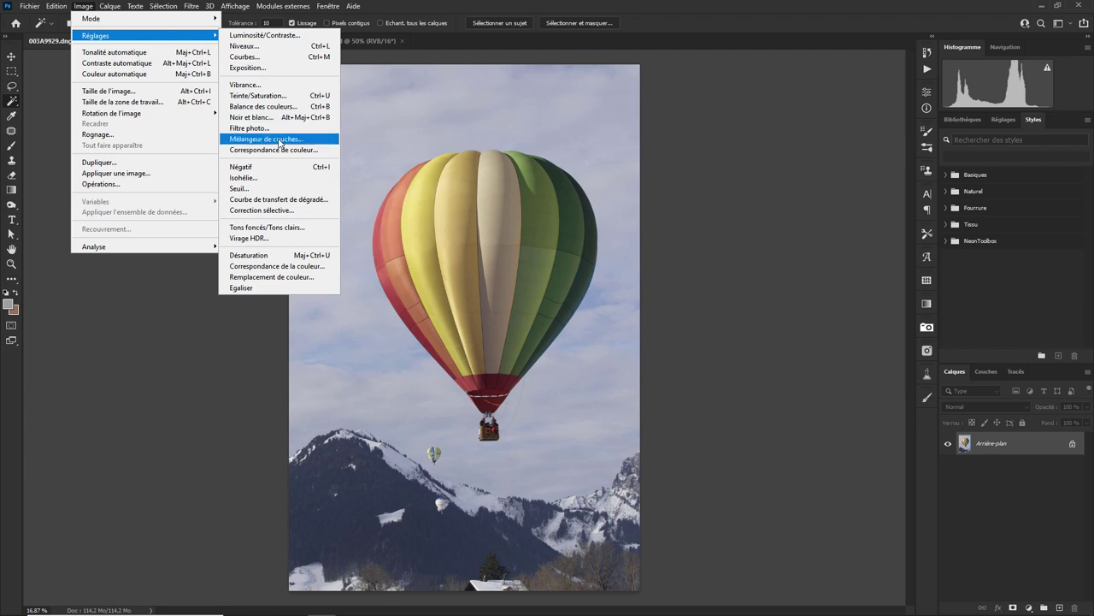
- Preview a monochrome Channel Mixer mix (Red +10, Green +79, Blue +18, Constant +9), then cancel
left_click(279, 140)
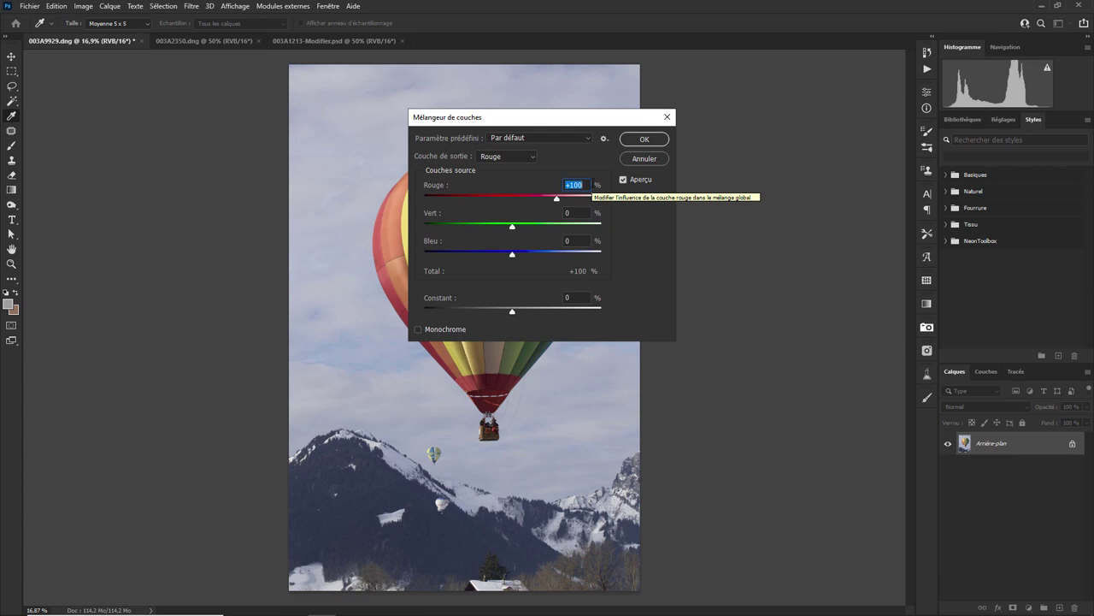
left_click(532, 159)
left_click(531, 160)
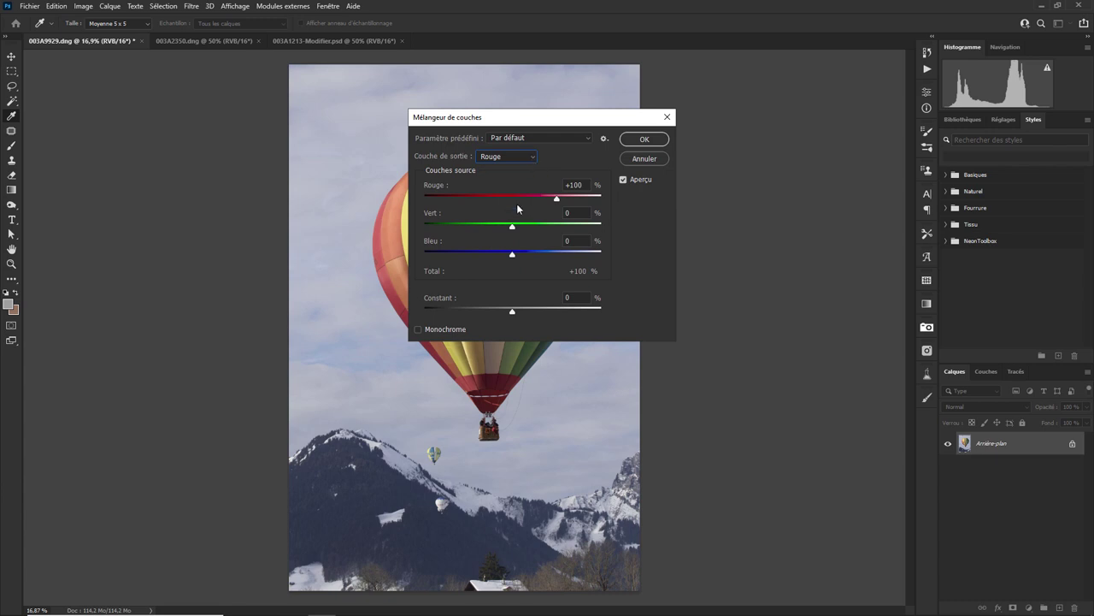
left_click(419, 330)
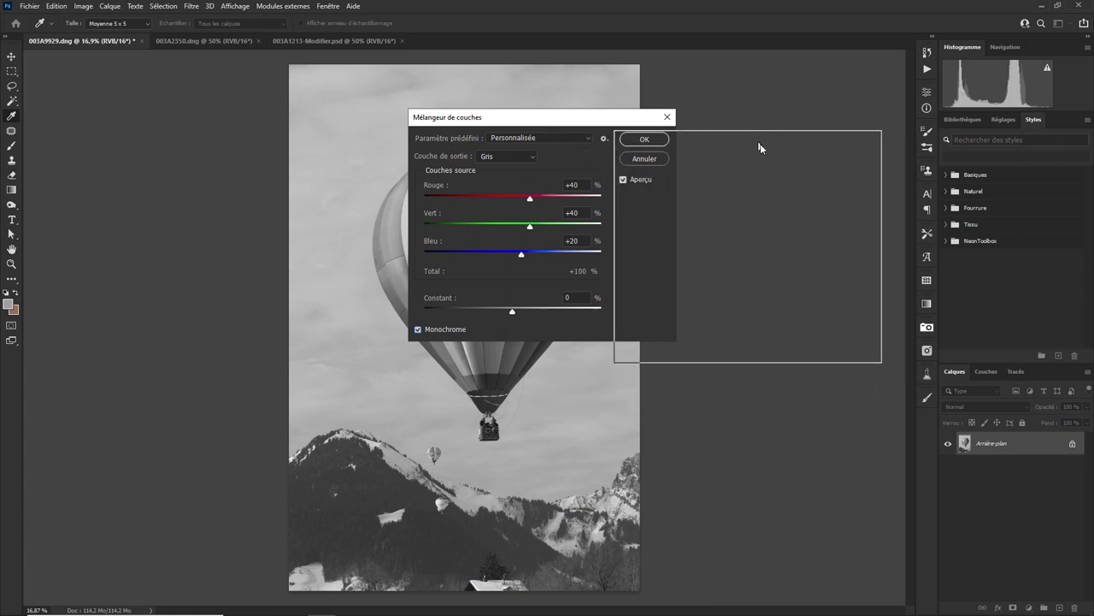
left_click_drag(759, 148, 759, 147)
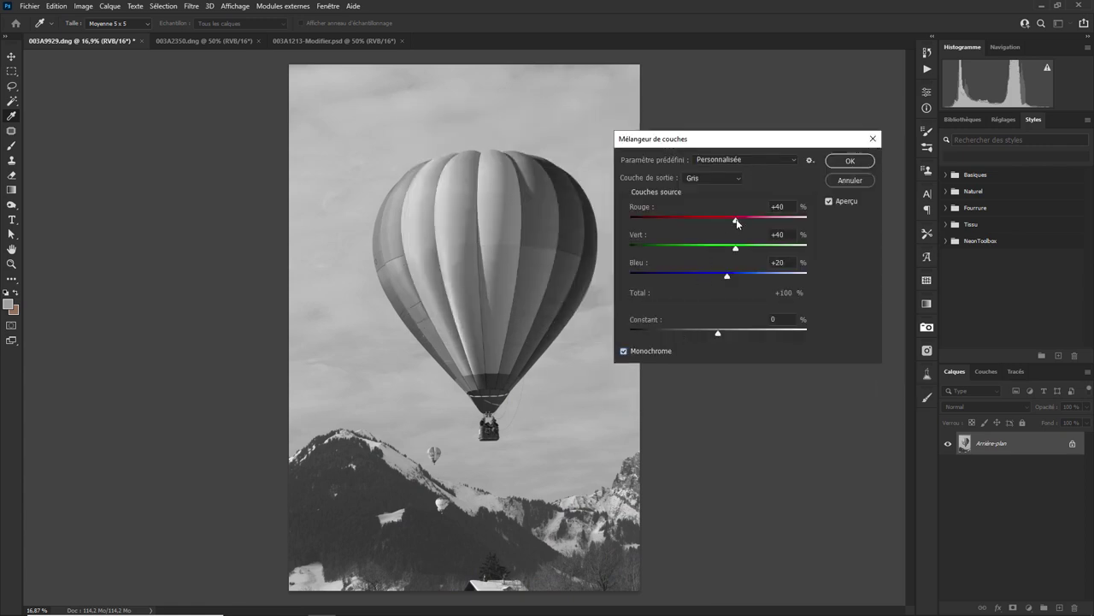
left_click_drag(737, 223, 753, 228)
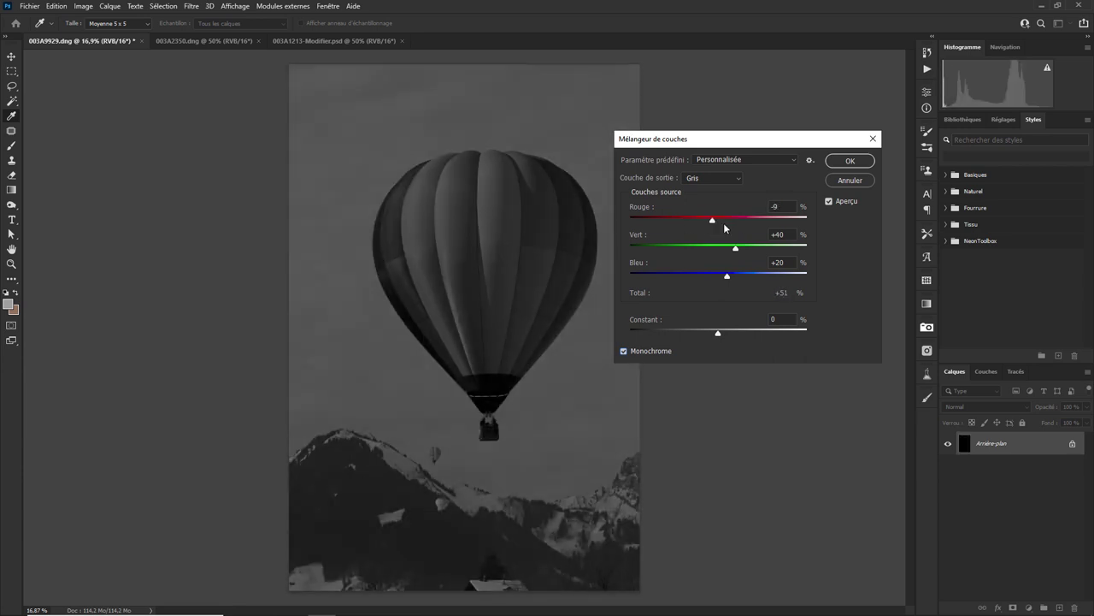
mouse_move(753, 224)
left_mouse_down()
mouse_move(732, 224)
mouse_move(757, 249)
mouse_move(722, 220)
left_mouse_up()
mouse_move(727, 275)
left_mouse_down()
mouse_move(715, 276)
mouse_move(725, 276)
left_mouse_up()
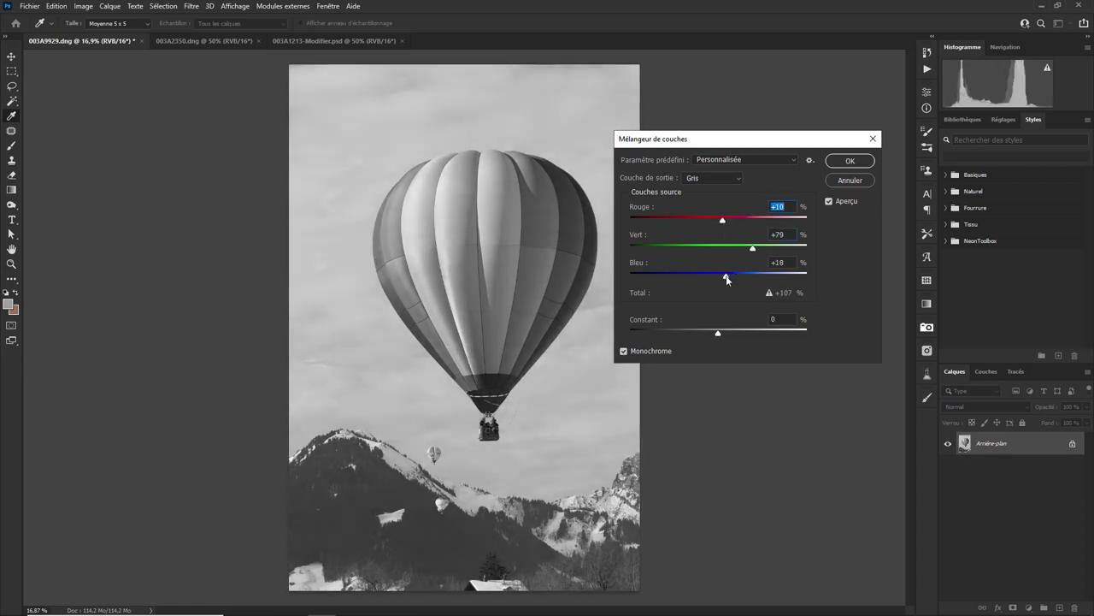
mouse_move(718, 333)
left_mouse_down()
mouse_move(747, 333)
mouse_move(706, 333)
mouse_move(723, 334)
left_mouse_up()
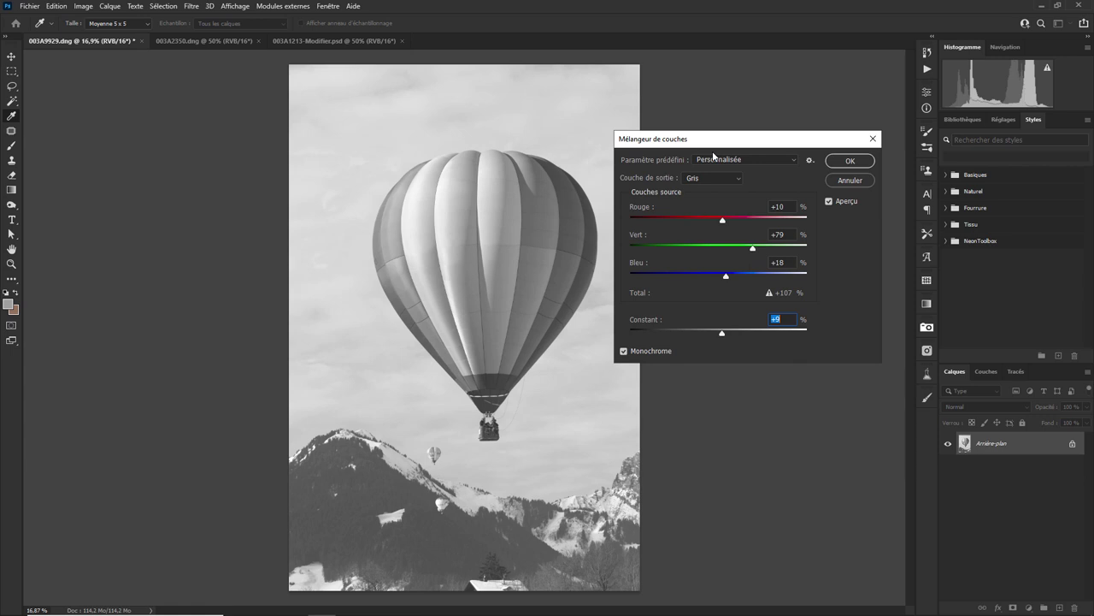
left_click(842, 182)
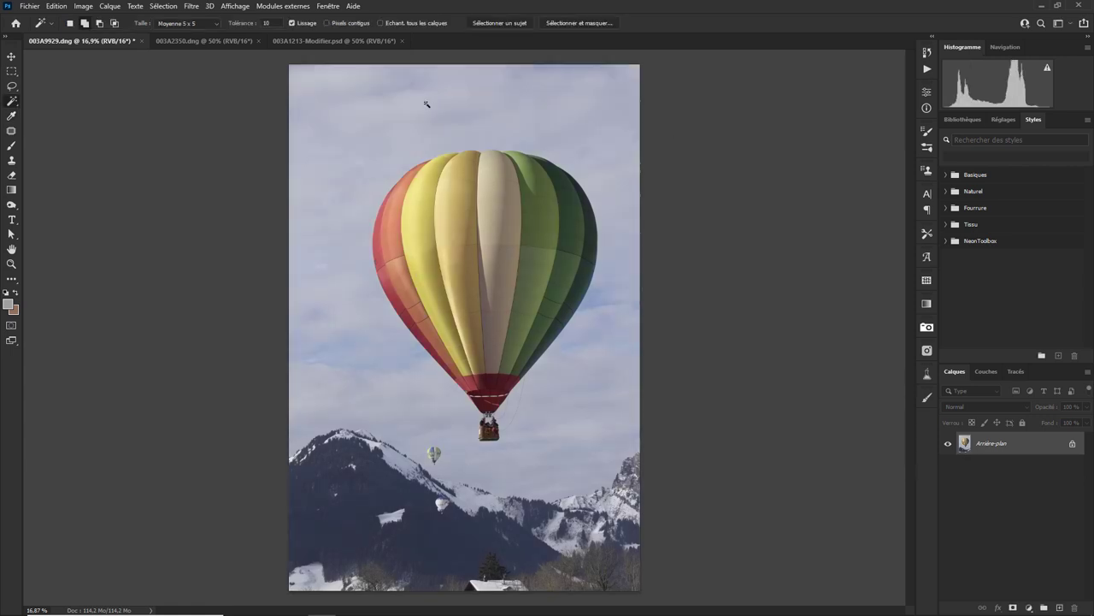
- Open the Color Lookup (Correspondance de couleur) dialog and move it beside the balloon
left_click(84, 7)
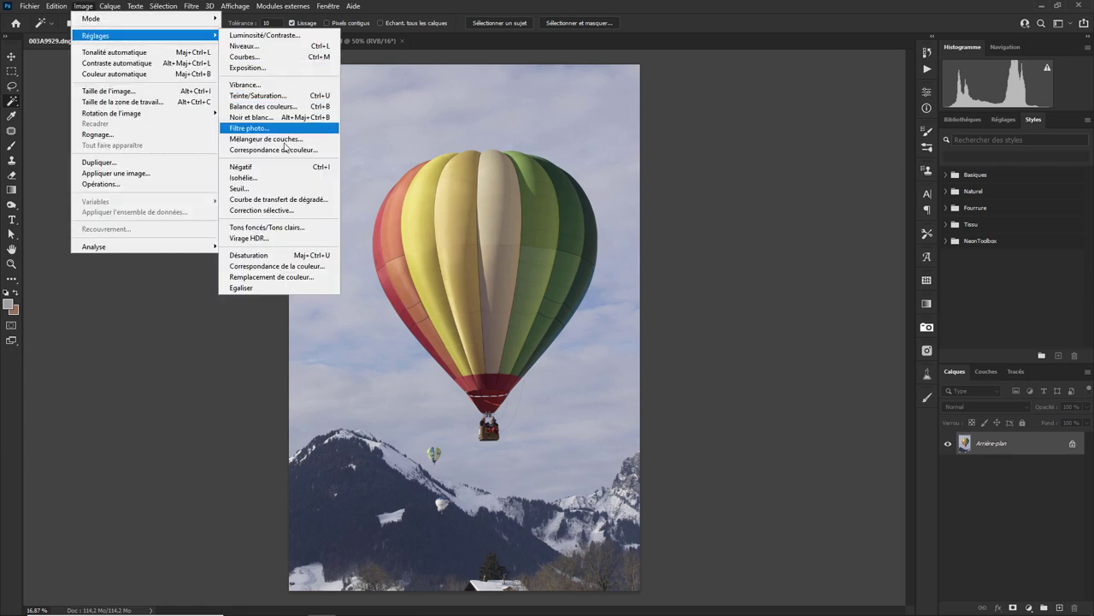
mouse_move(128, 35)
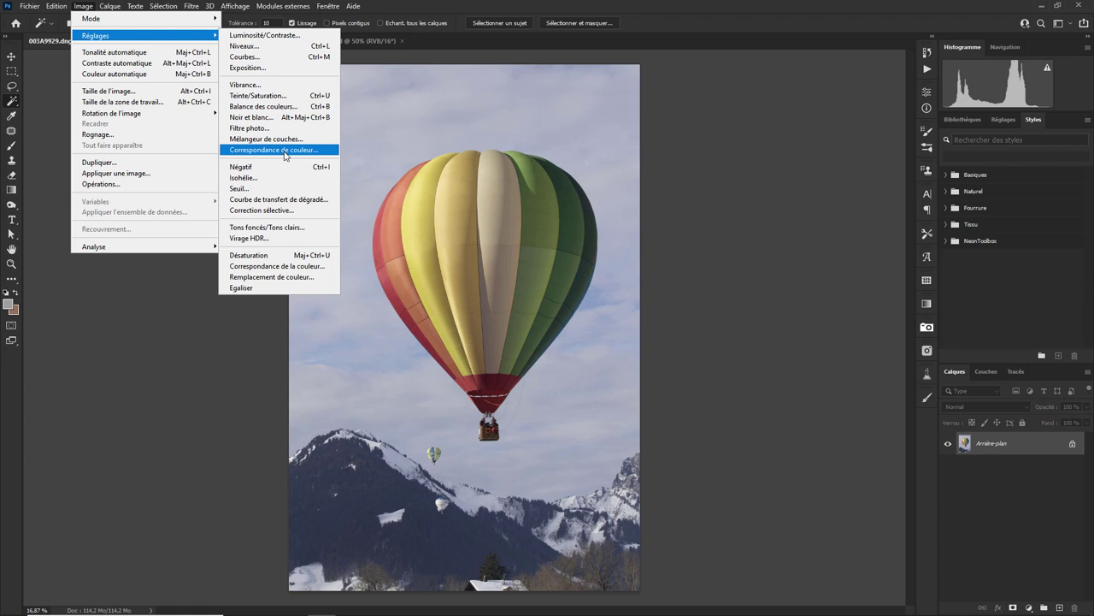
left_click(285, 150)
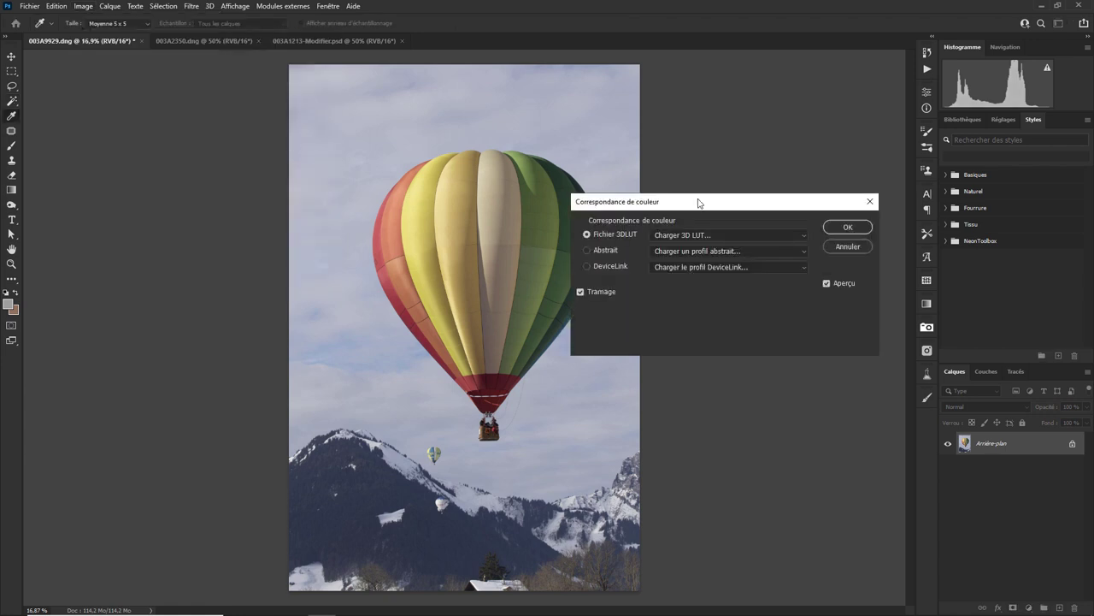
left_click_drag(662, 202, 669, 115)
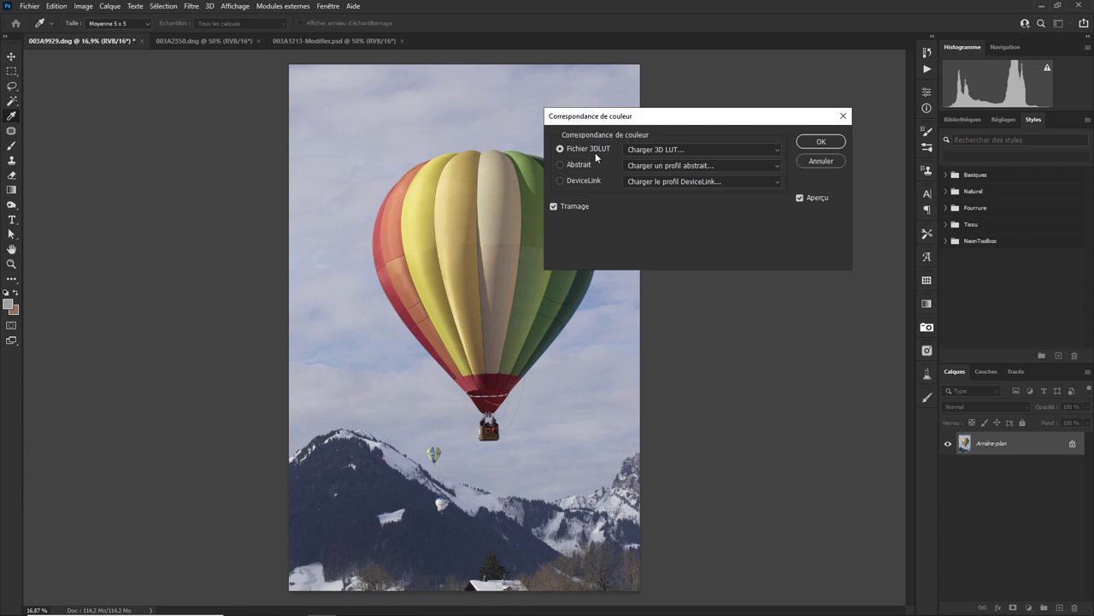
- Load the 6.3dl 3DL file as the 3DLUT for a black-and-white preview
left_click(665, 151)
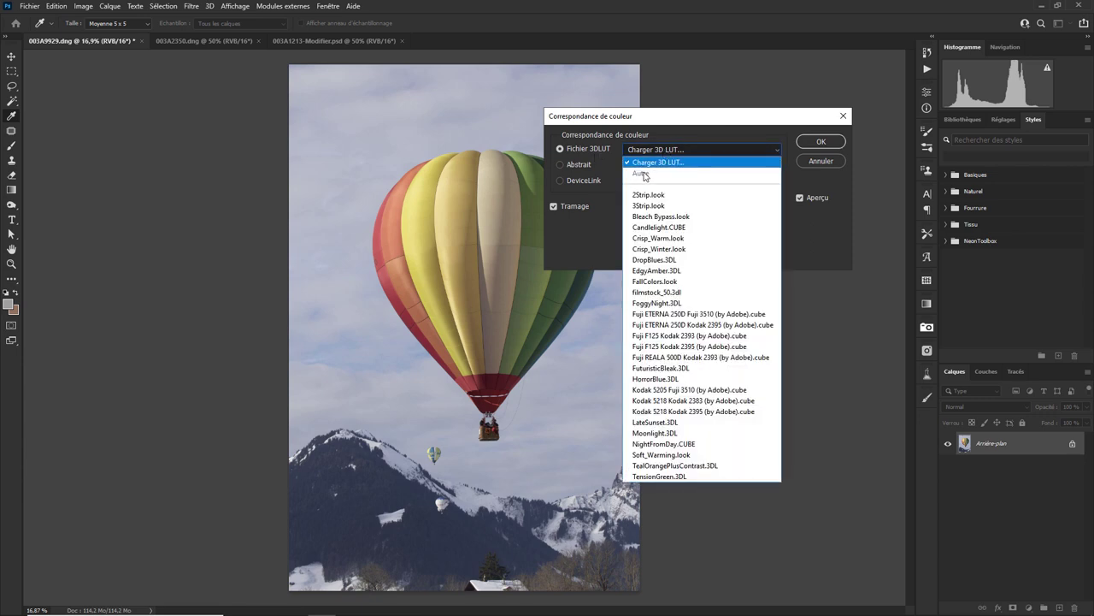
left_click(650, 168)
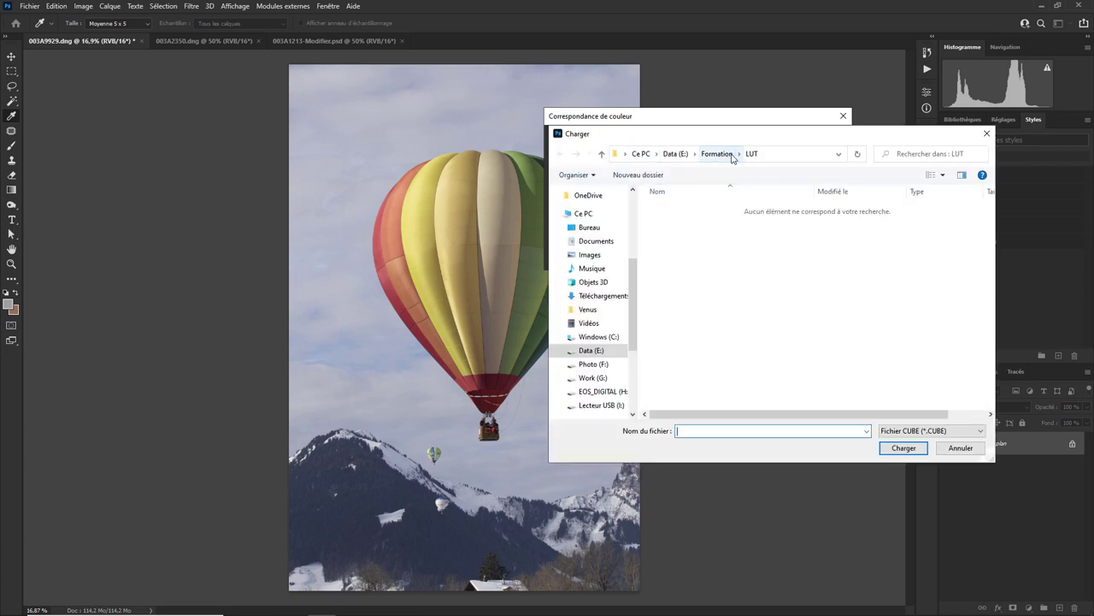
left_click(946, 433)
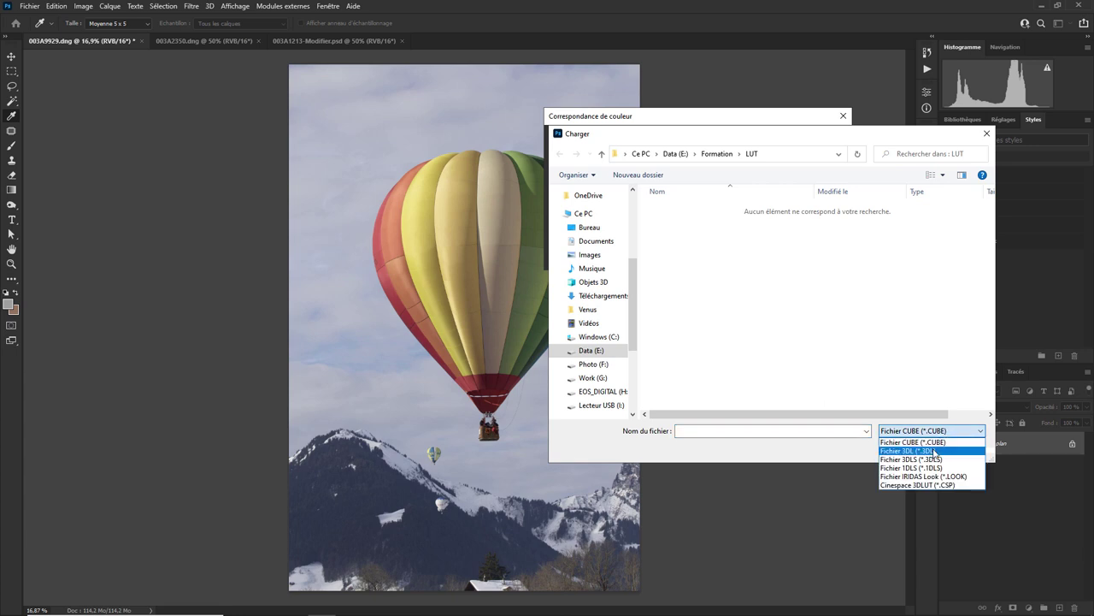
left_click(935, 450)
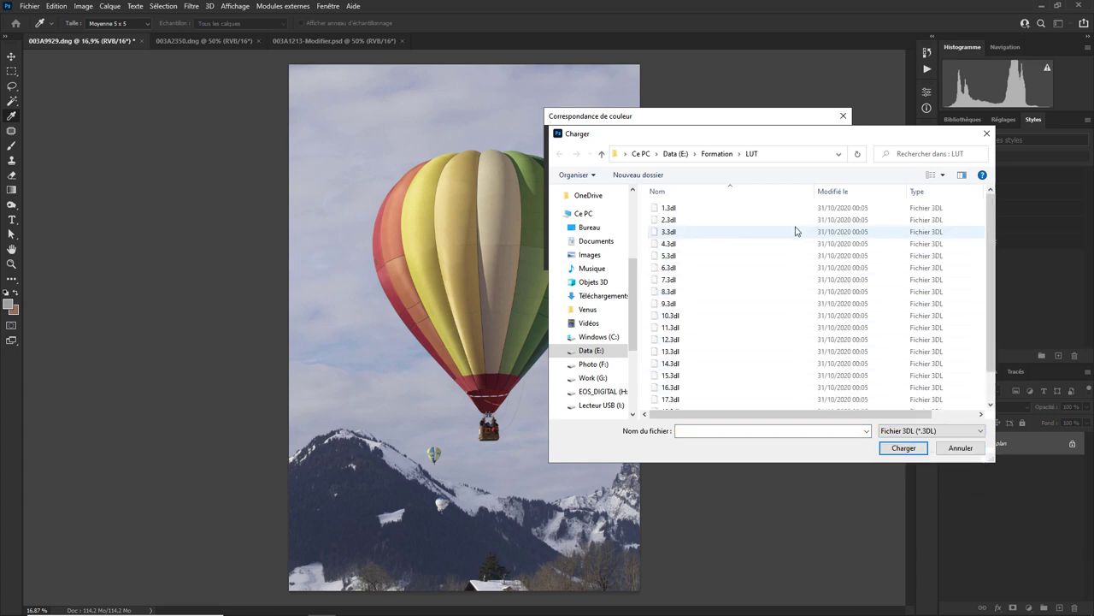
left_click(672, 268)
double_click(672, 267)
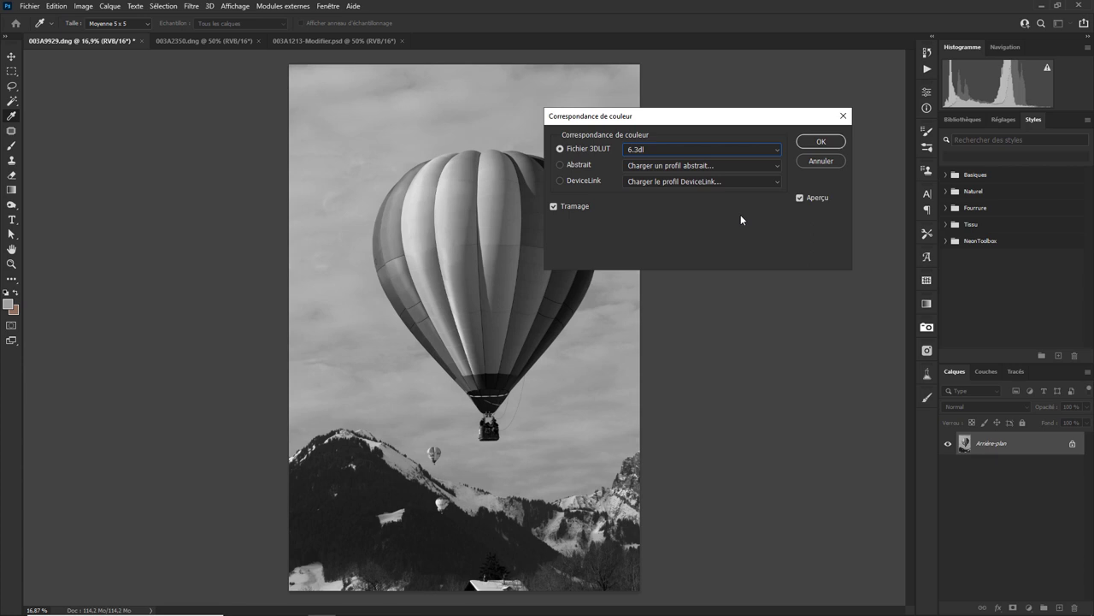
- Load the 20.3dl 3DL file for a cool blue-grey black-and-white preview
left_click(661, 152)
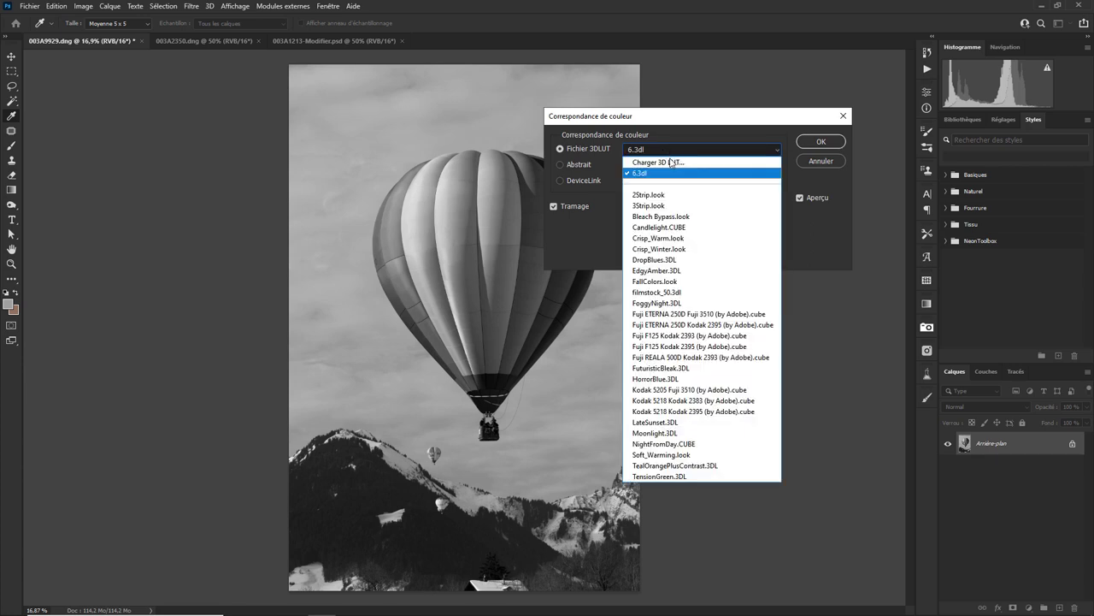
left_click(671, 161)
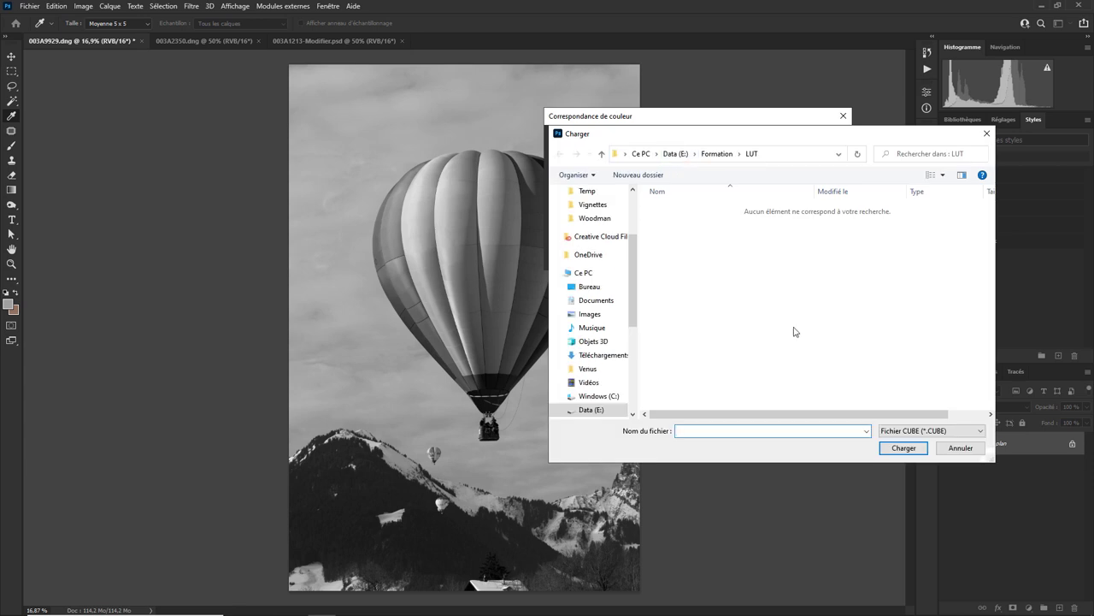
left_click(936, 431)
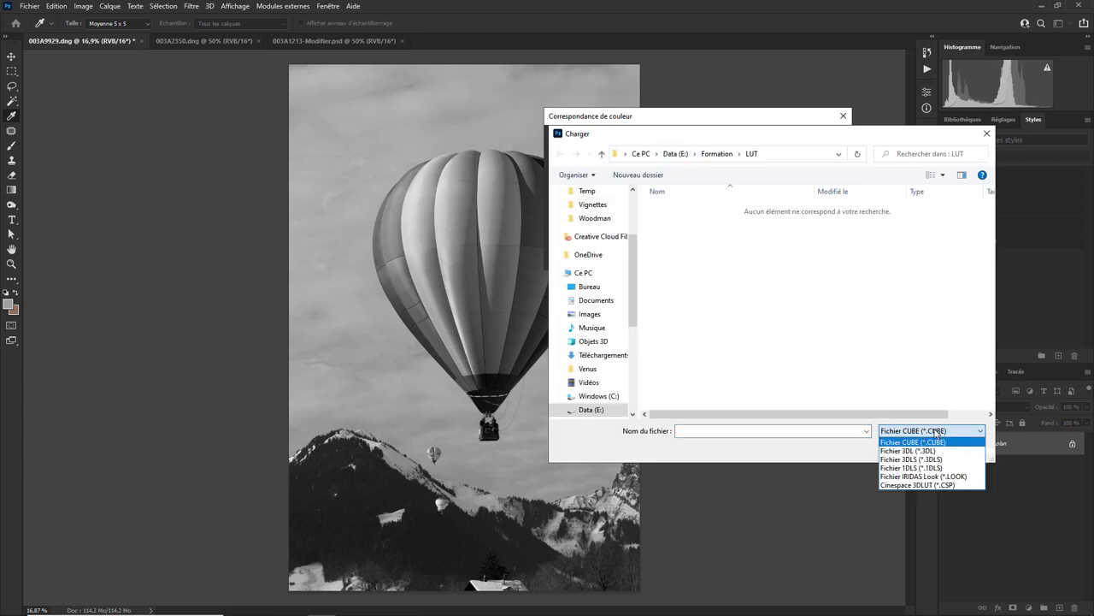
left_click(908, 451)
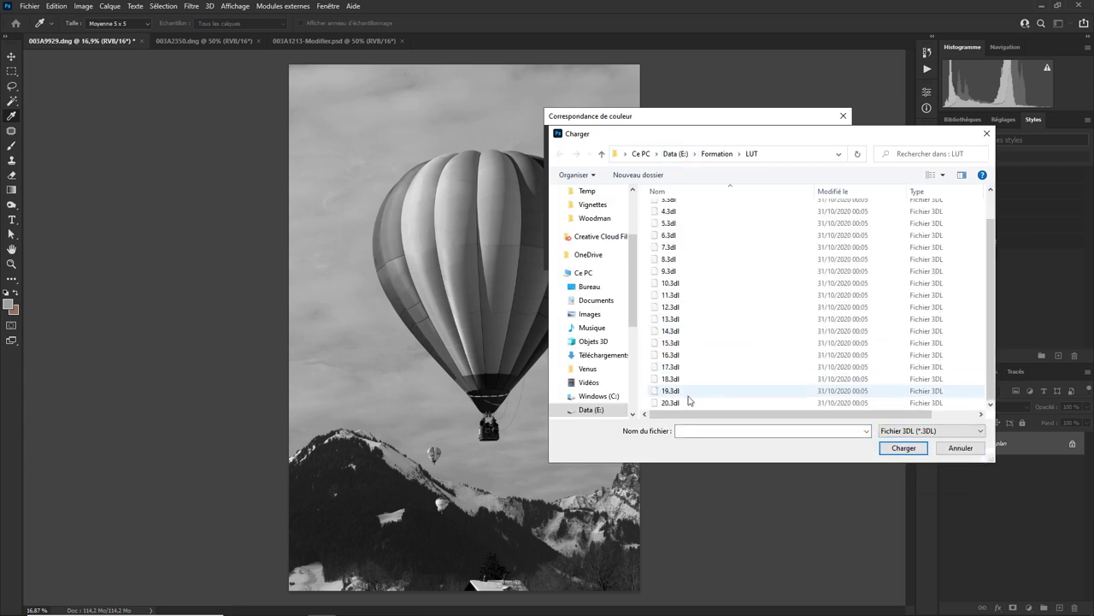
left_click(683, 405)
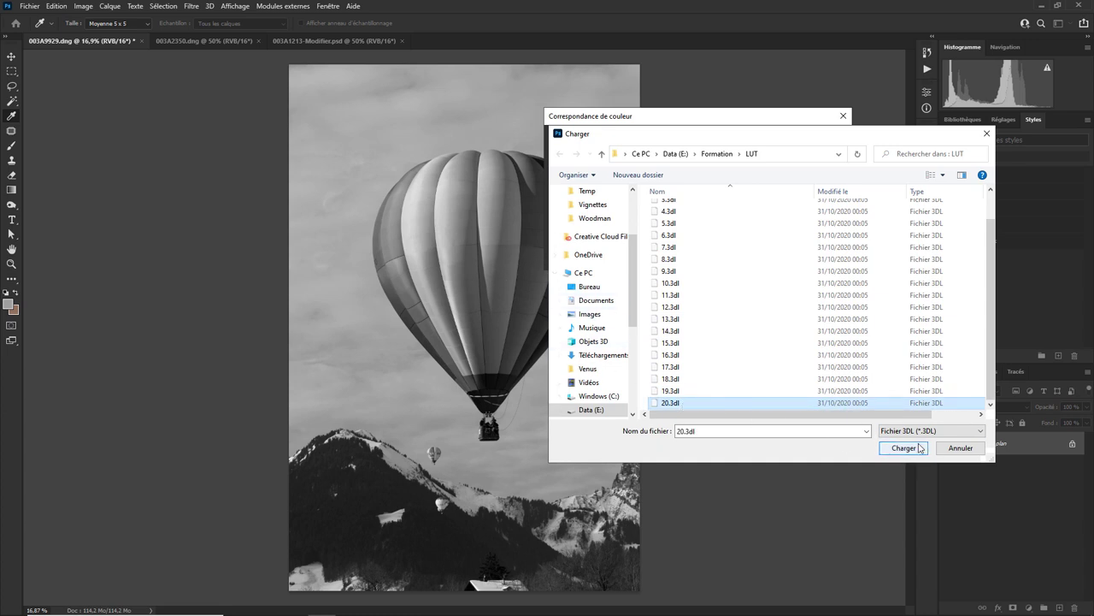
left_click(904, 448)
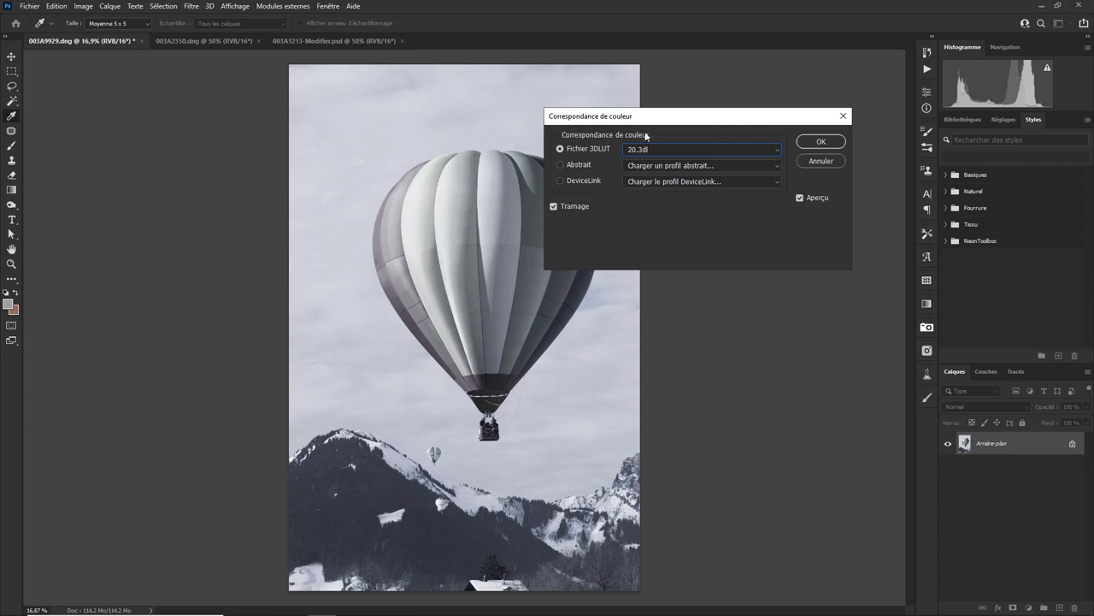
- Cancel the Color Lookup to restore full colour and open Image > Adjustments
left_click(823, 162)
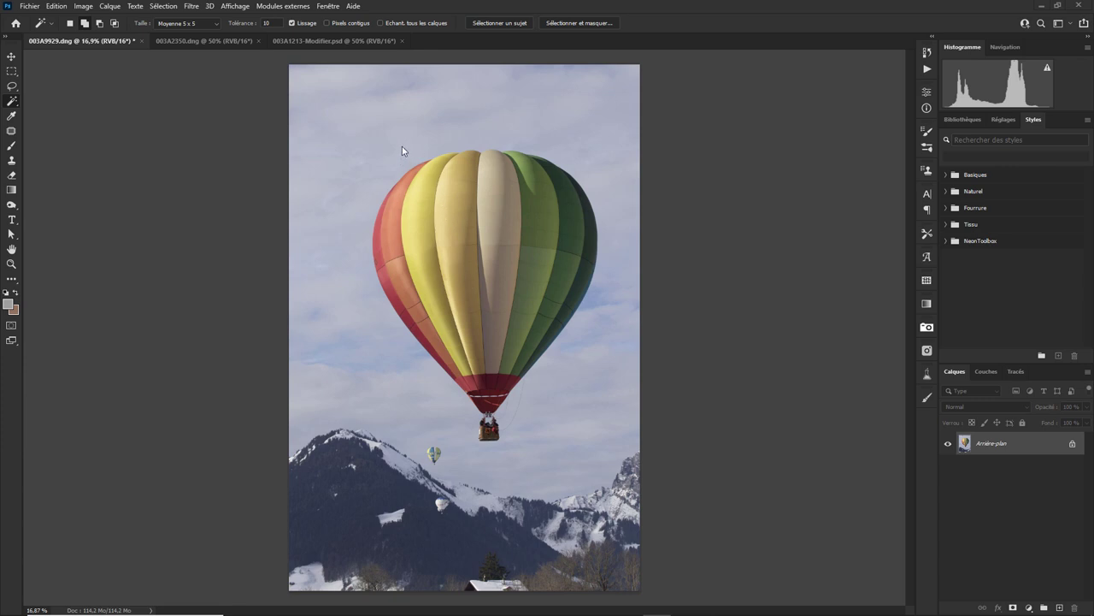
left_click(83, 7)
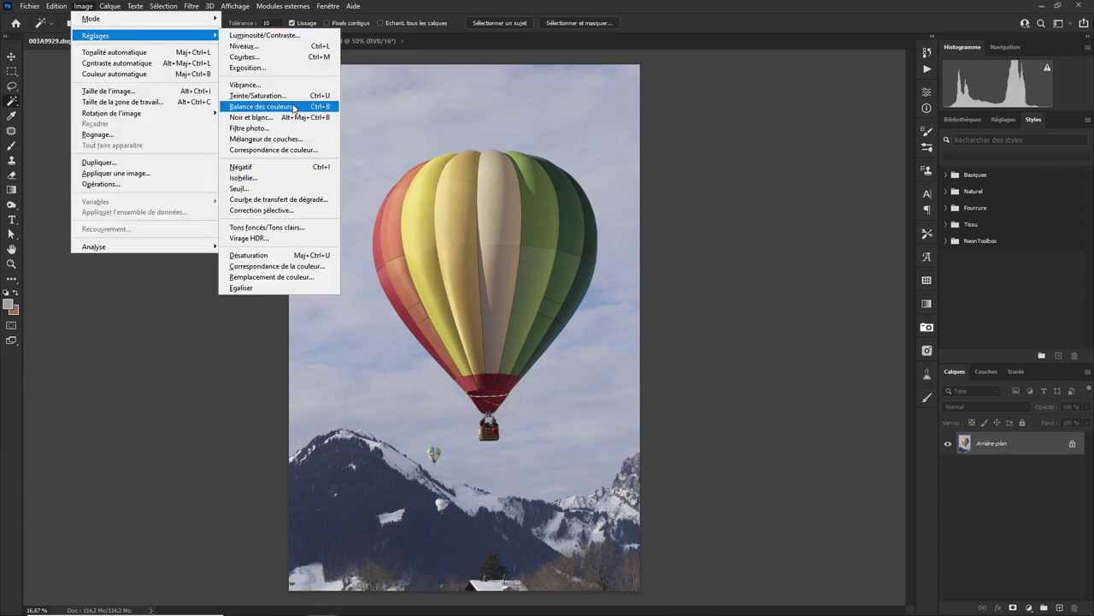
mouse_move(95, 35)
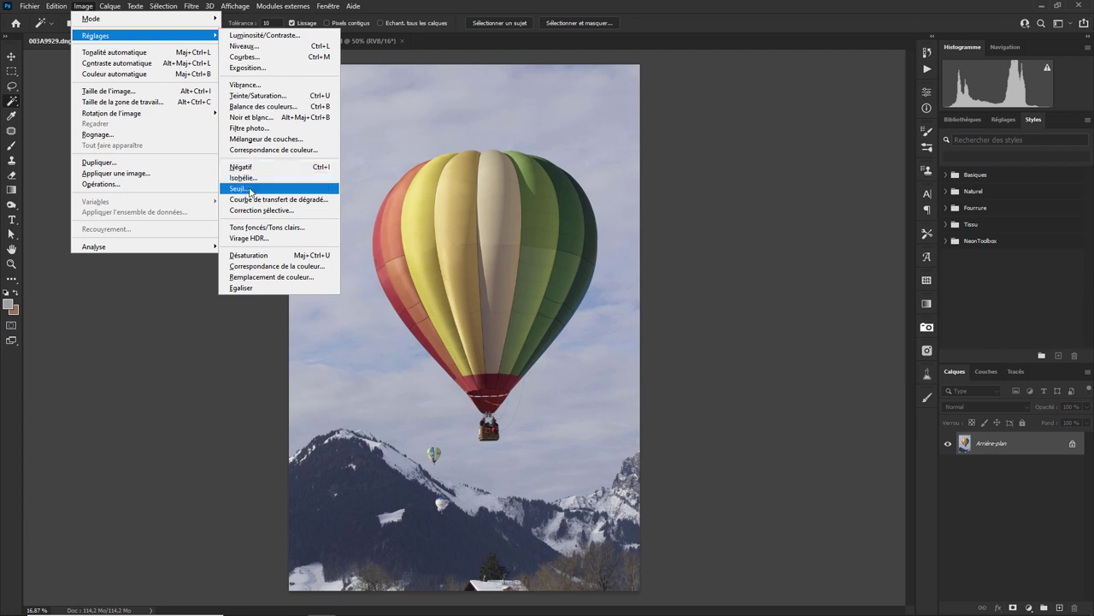
left_click(251, 189)
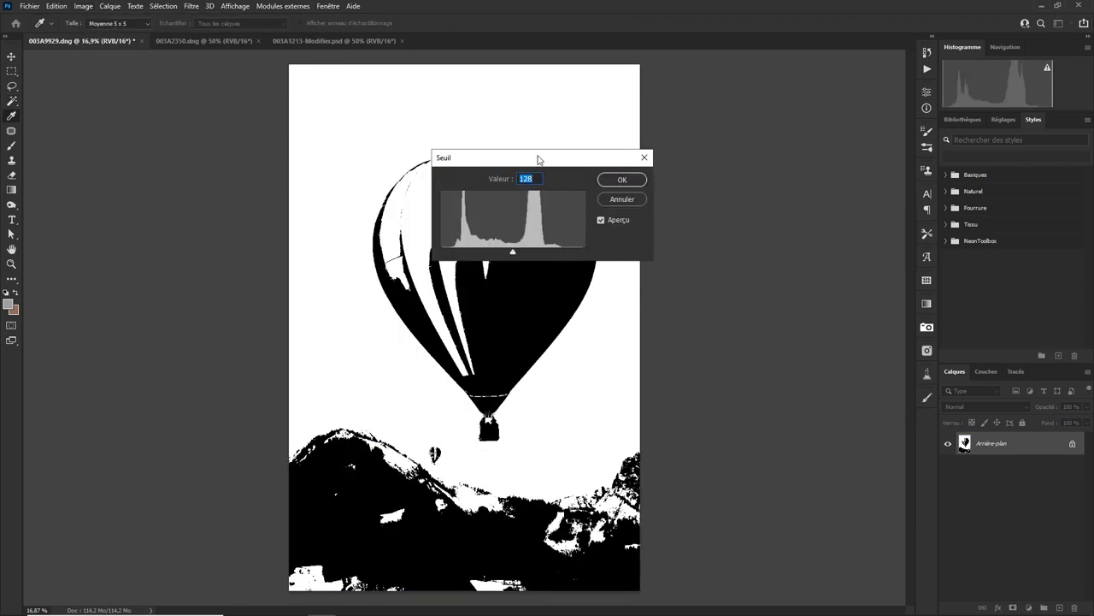
left_click_drag(539, 159, 732, 109)
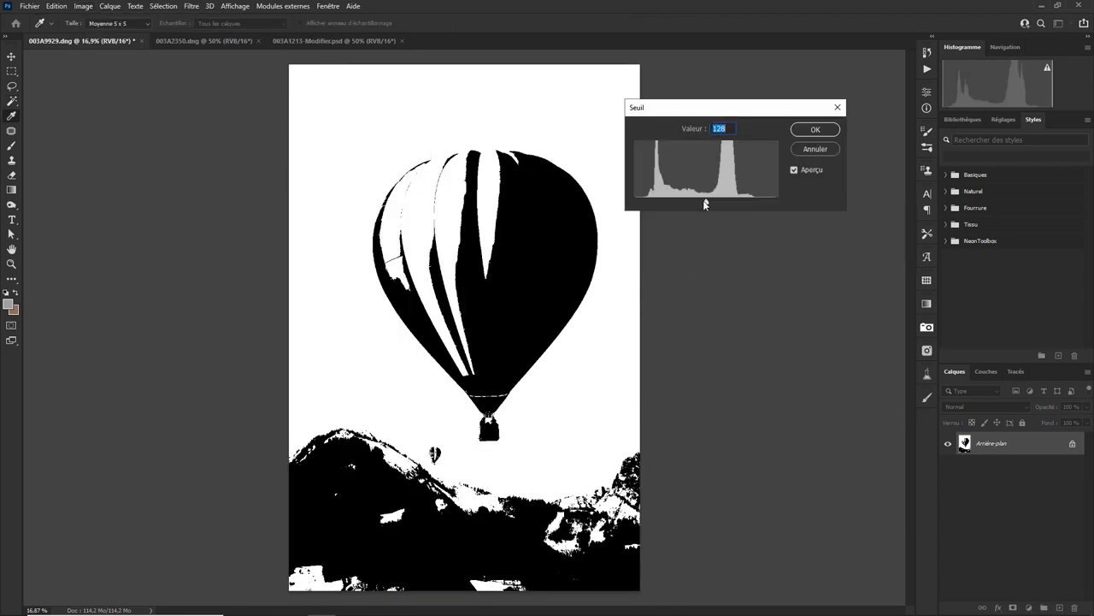
mouse_move(704, 199)
left_mouse_down()
mouse_move(682, 200)
mouse_move(741, 201)
mouse_move(725, 203)
left_mouse_up()
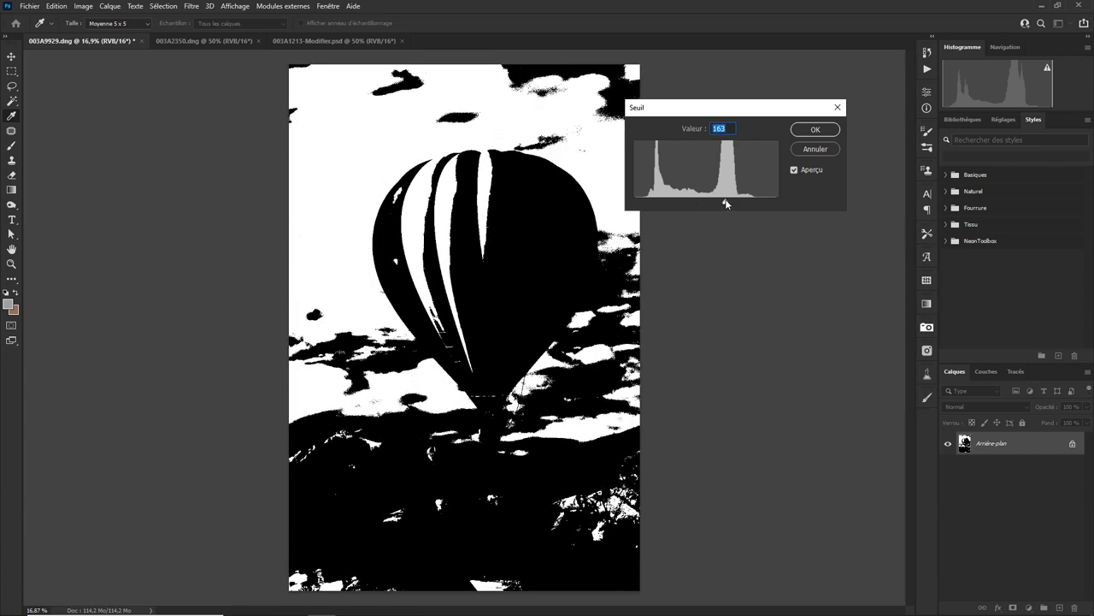
mouse_move(725, 203)
left_mouse_down()
mouse_move(691, 198)
mouse_move(731, 199)
mouse_move(719, 206)
left_mouse_up()
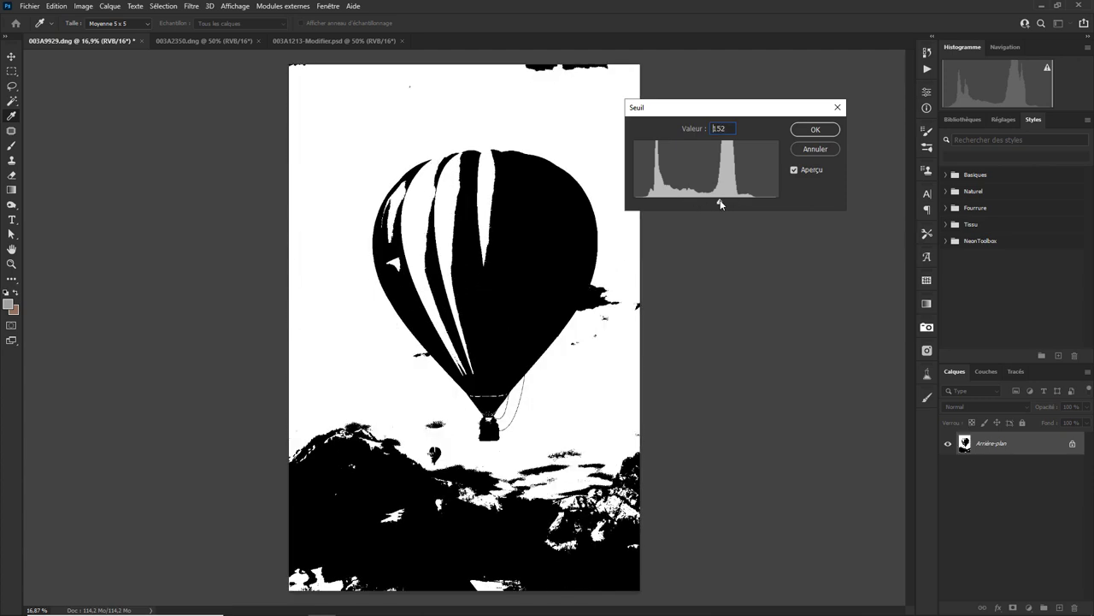
left_click(804, 148)
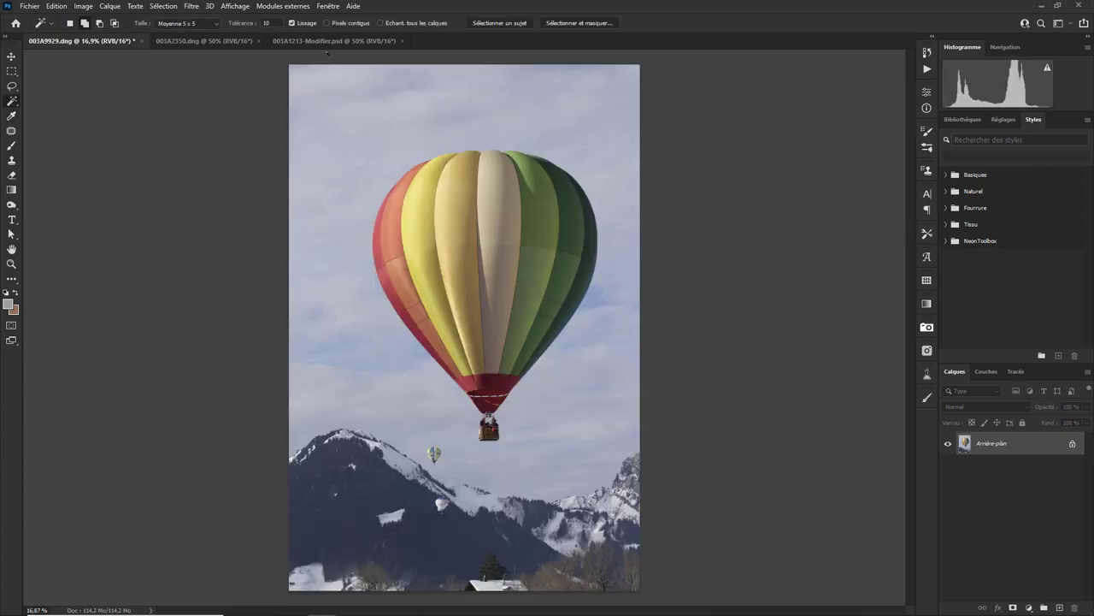
- Switch to the 003A1213-Modifier.psd portrait and fit it on screen
left_click(315, 44)
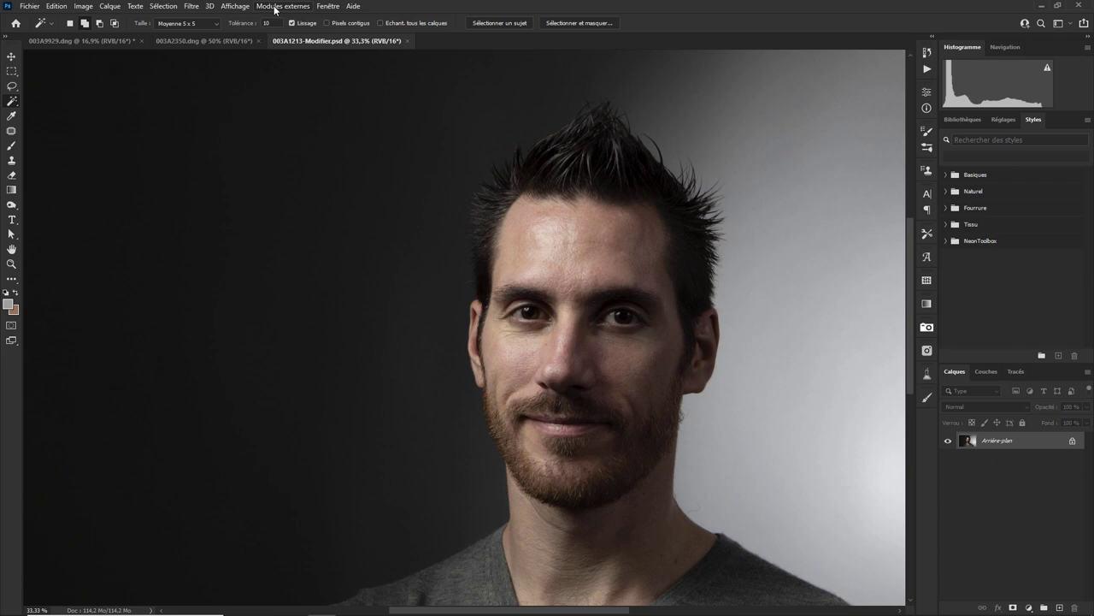
left_click(329, 7)
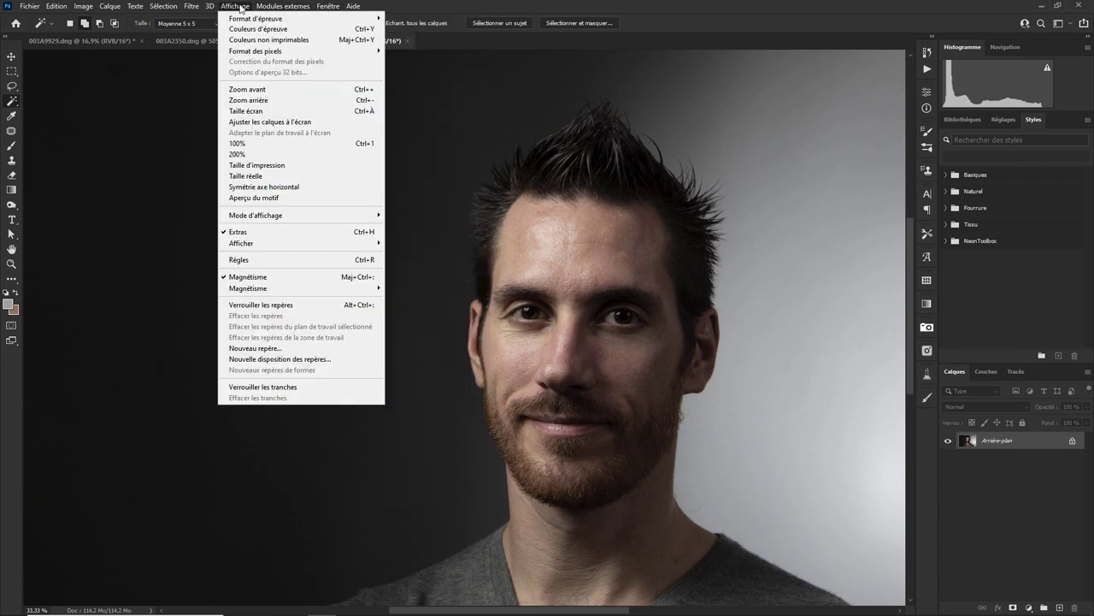
left_click(286, 118)
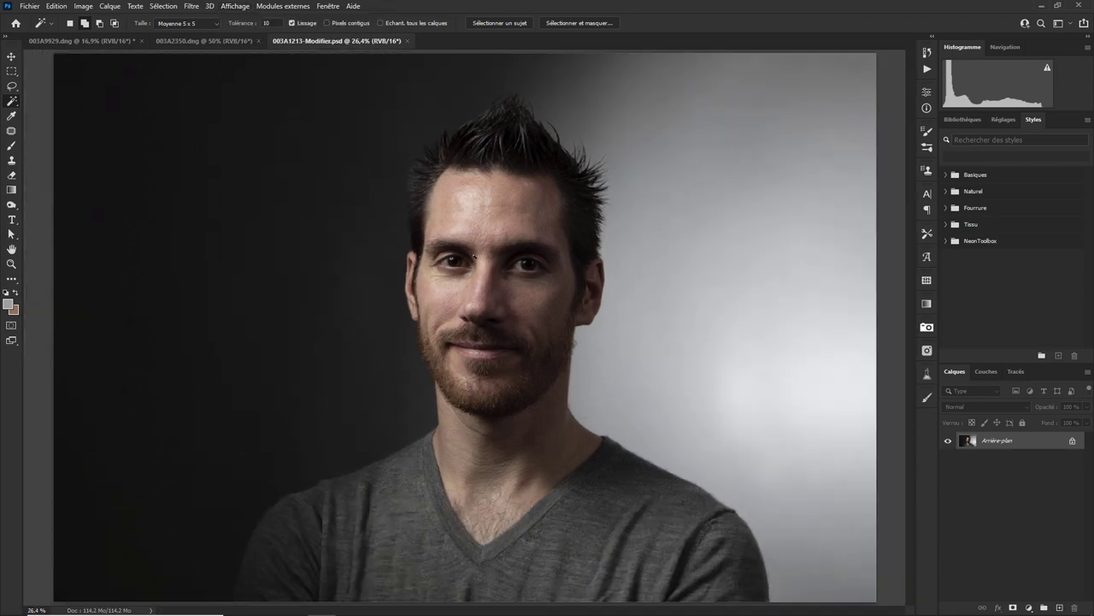
- Preview a Threshold (Seuil) adjustment at level 79 on the portrait
left_click(82, 10)
mouse_move(120, 126)
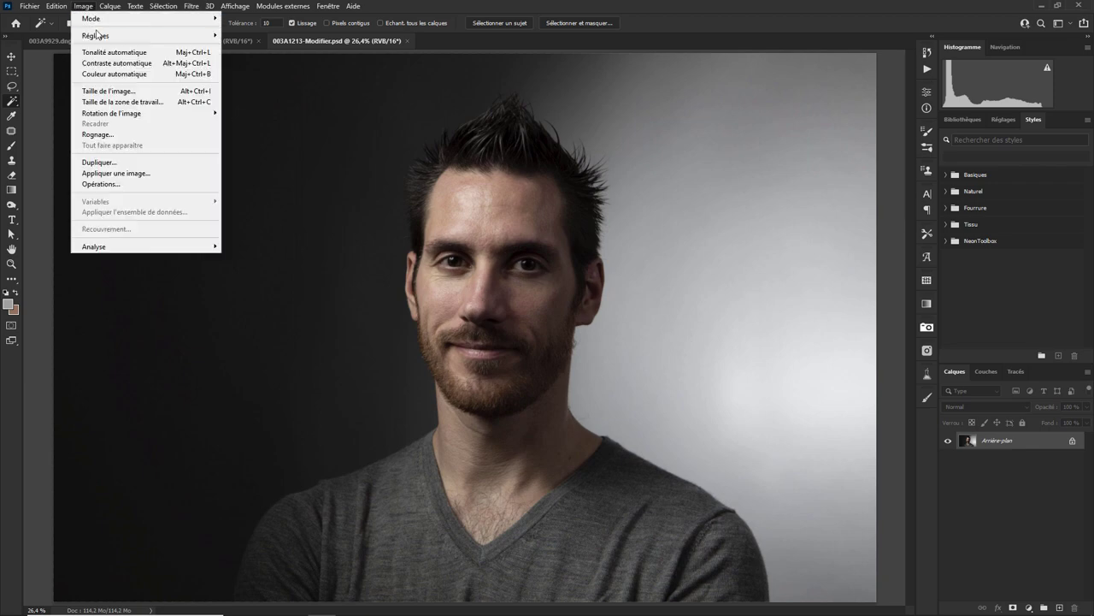
left_click(252, 188)
left_click_drag(706, 202, 679, 208)
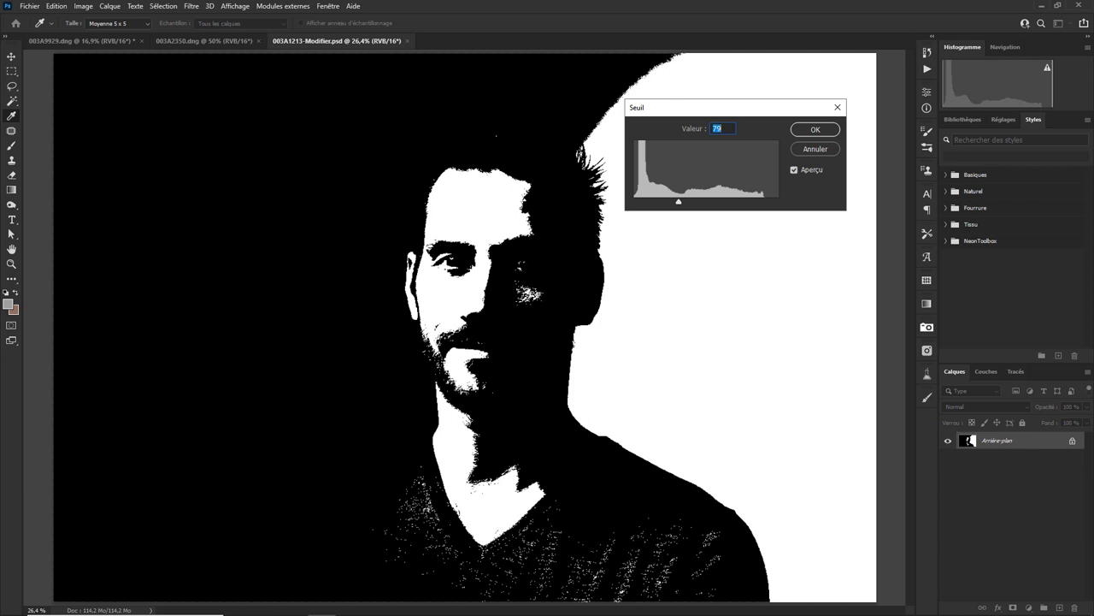
- Cancel the threshold preview and apply an 8-pixel Gaussian blur to the whole portrait
left_click(807, 148)
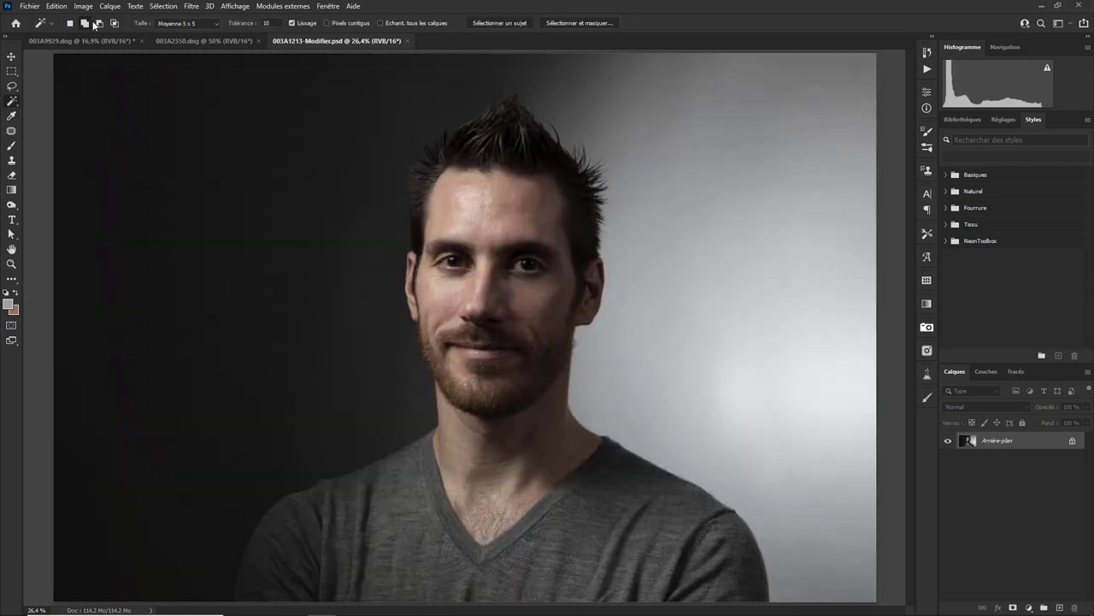
left_click(83, 6)
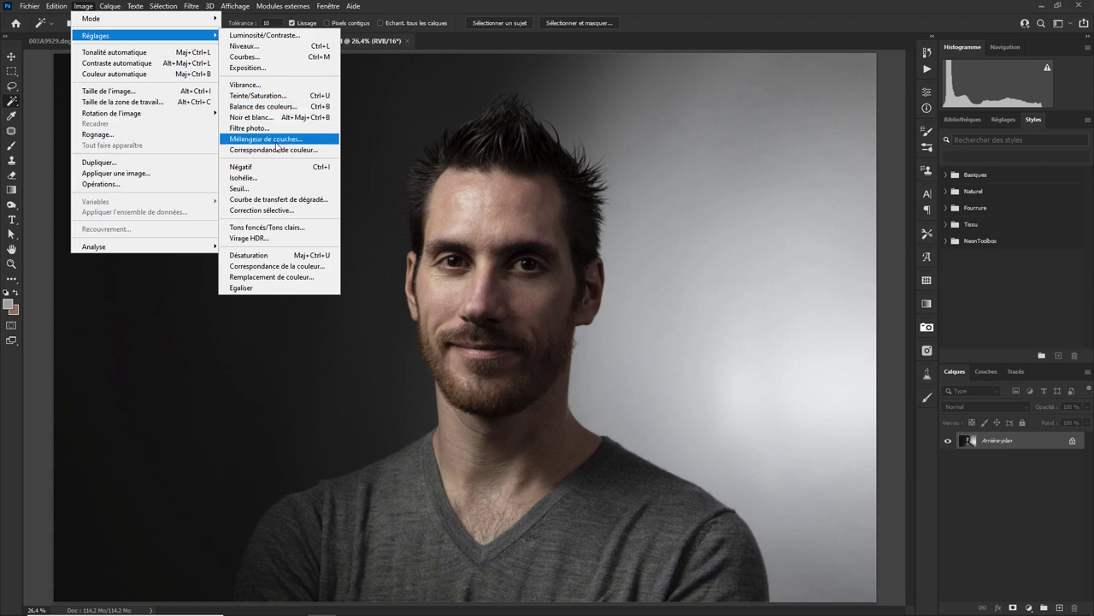
mouse_move(192, 6)
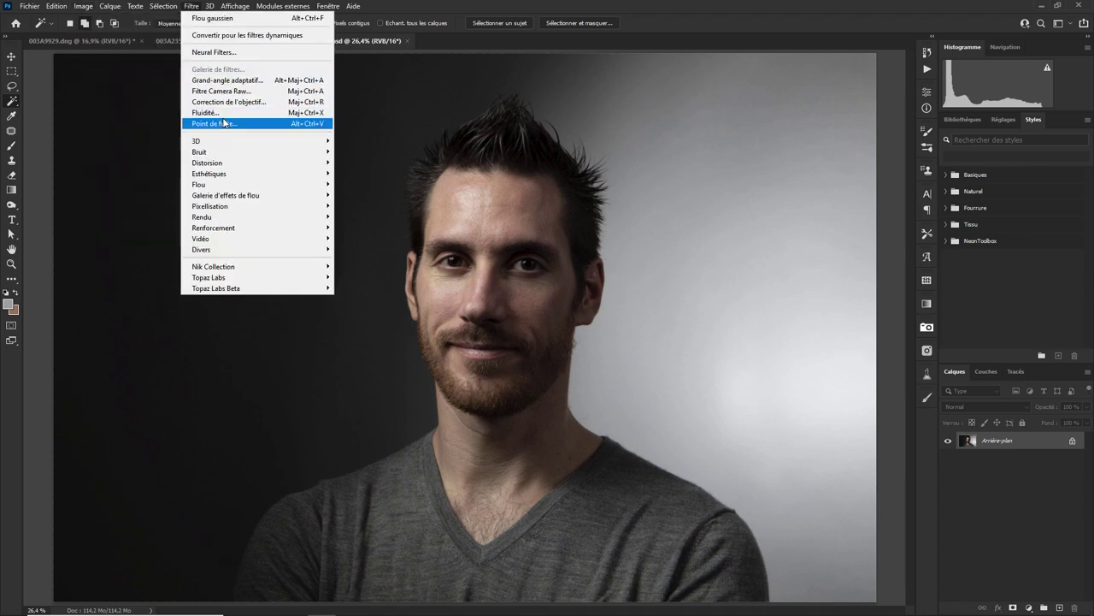
mouse_move(199, 184)
left_click(376, 238)
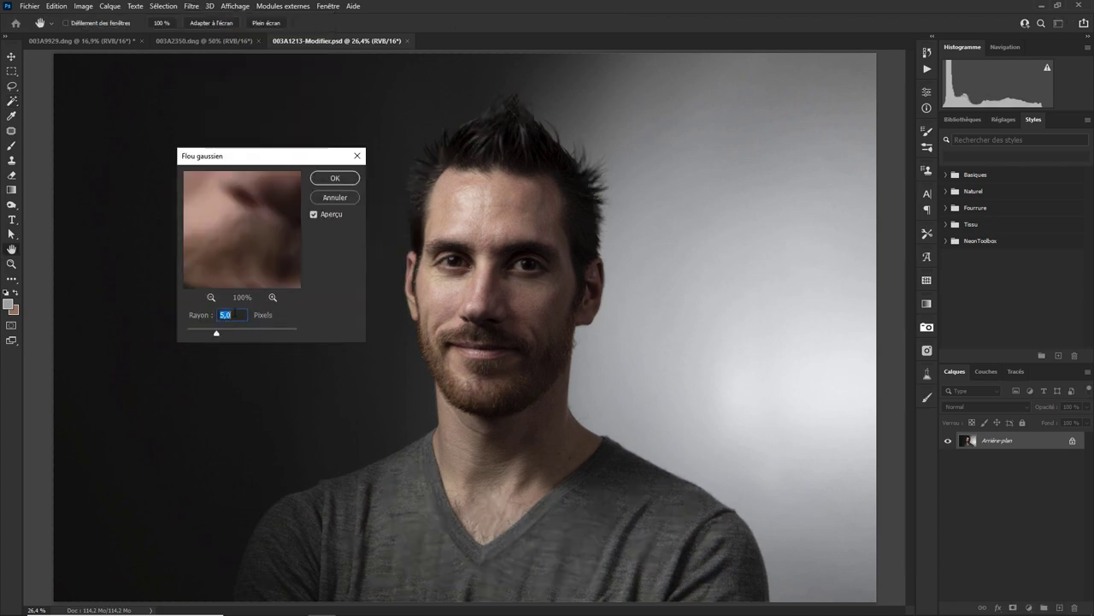
type("8")
key("Return")
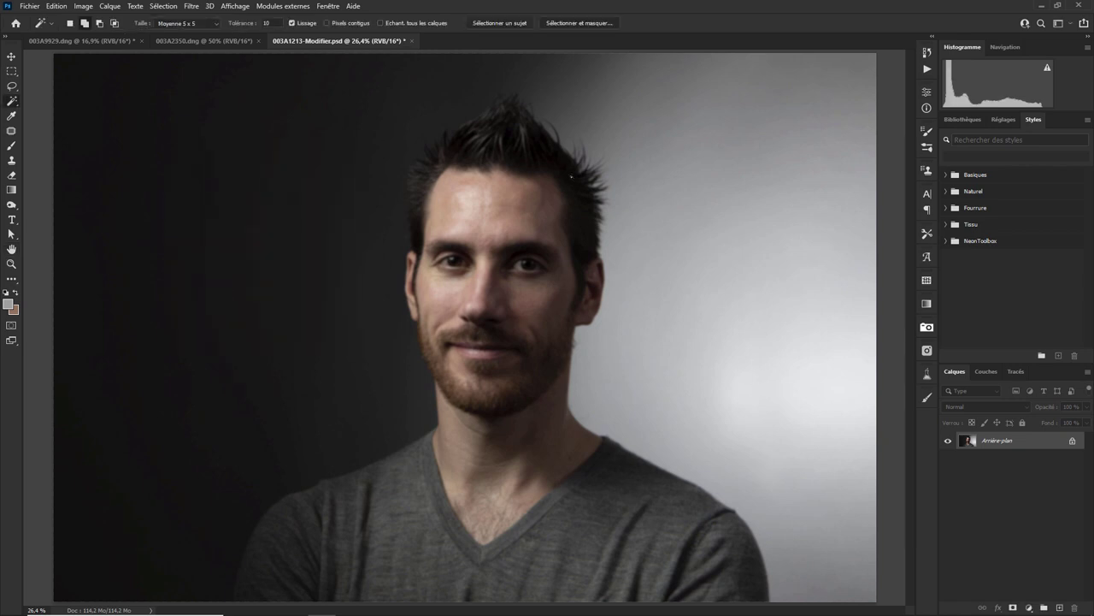
- Try Threshold levels 144, 79 and 64 on the blurred portrait, then cancel the adjustment
left_click(84, 7)
mouse_move(96, 35)
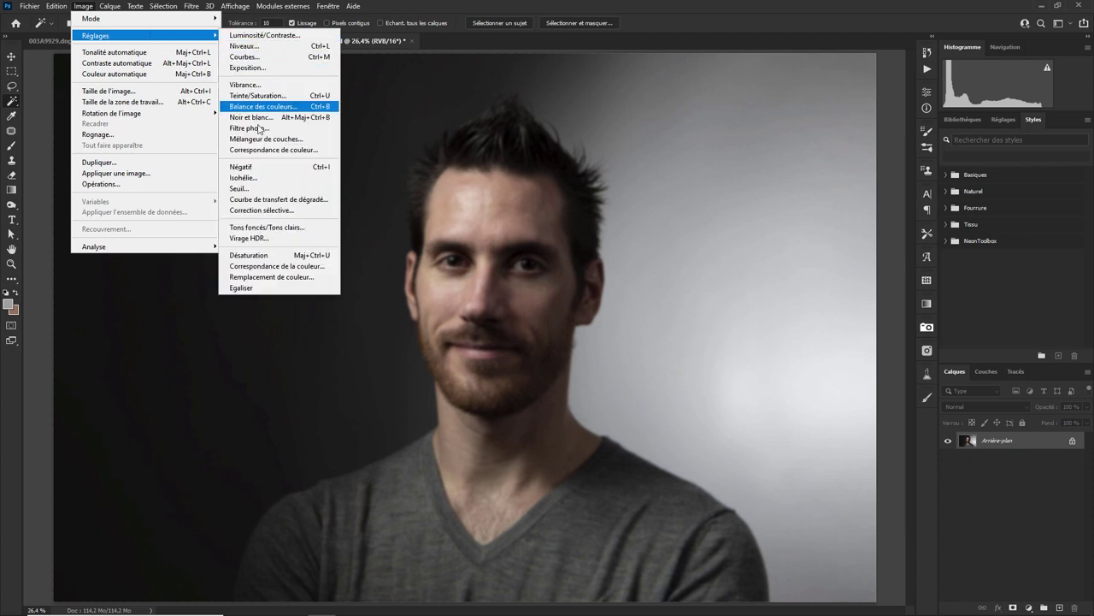
left_click(267, 191)
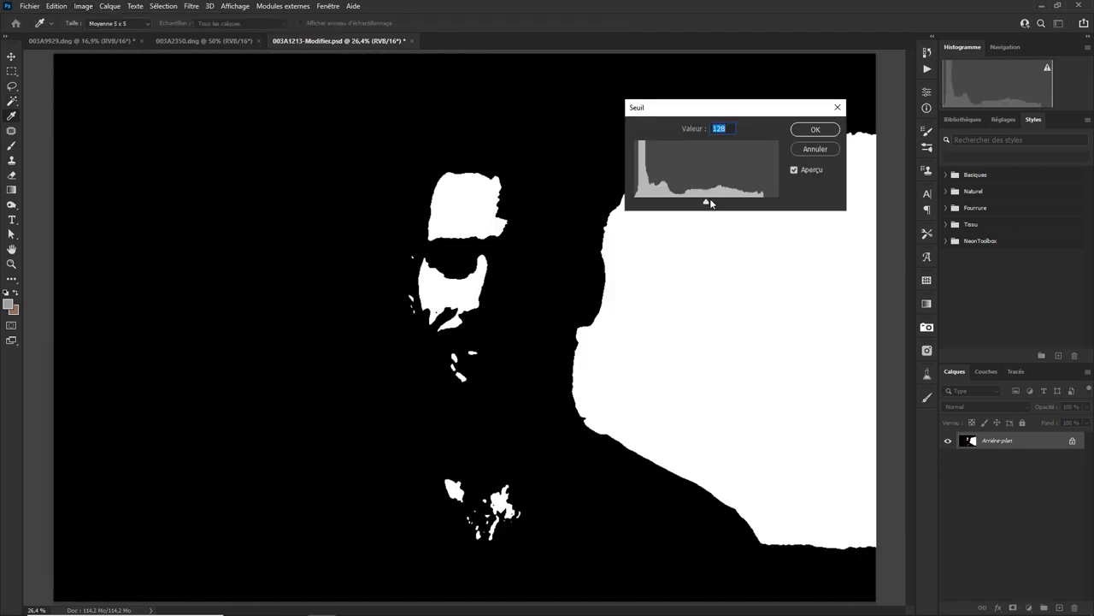
mouse_move(706, 202)
left_mouse_down()
mouse_move(715, 202)
mouse_move(678, 216)
left_mouse_up()
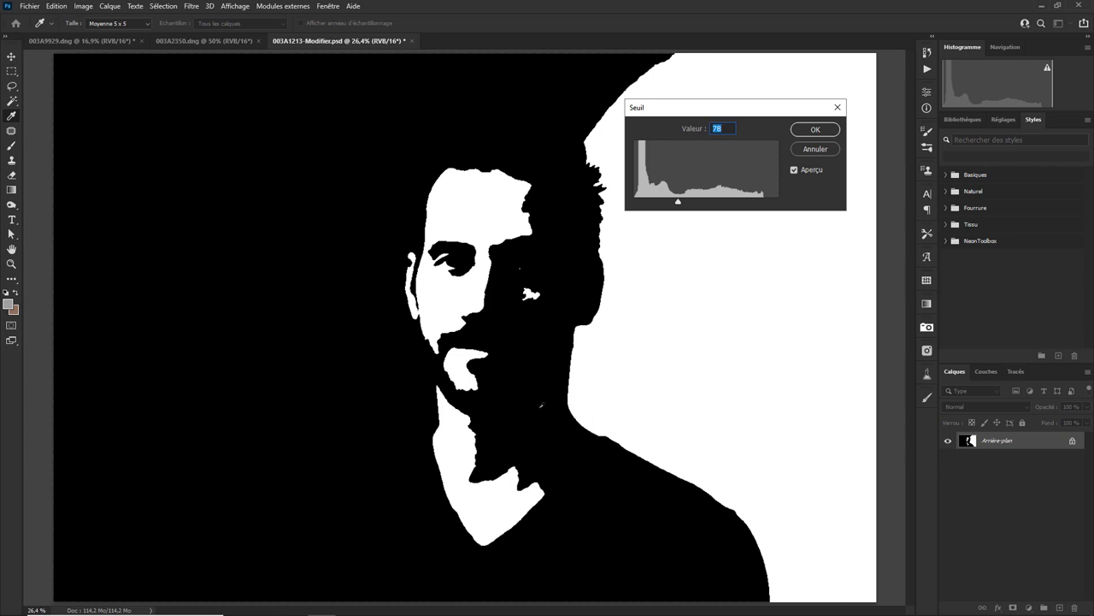
left_click(675, 204)
left_click_drag(678, 204, 684, 207)
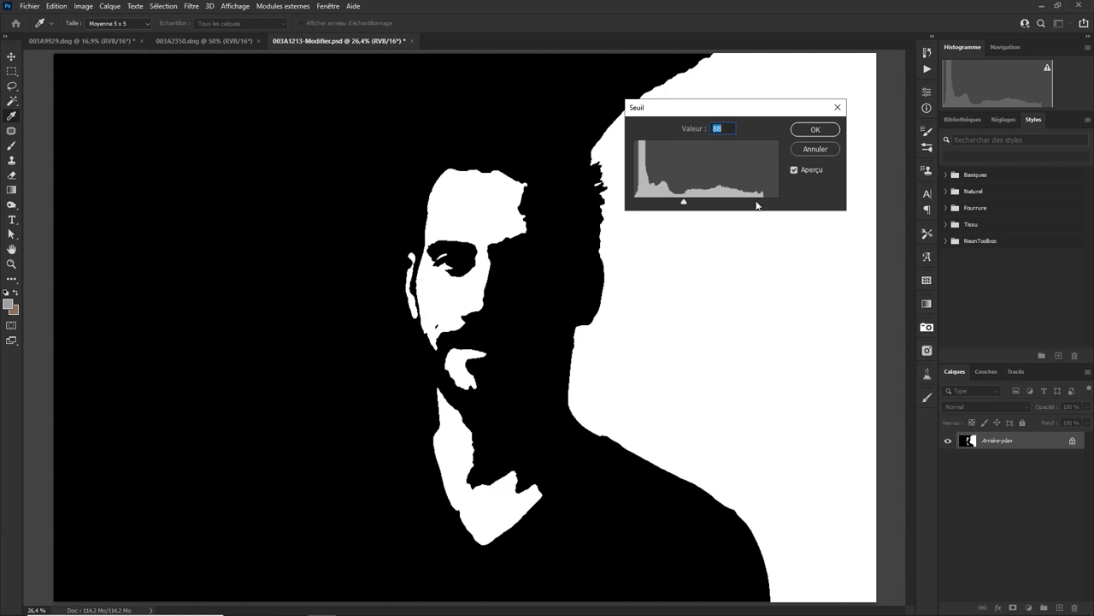
left_click(807, 151)
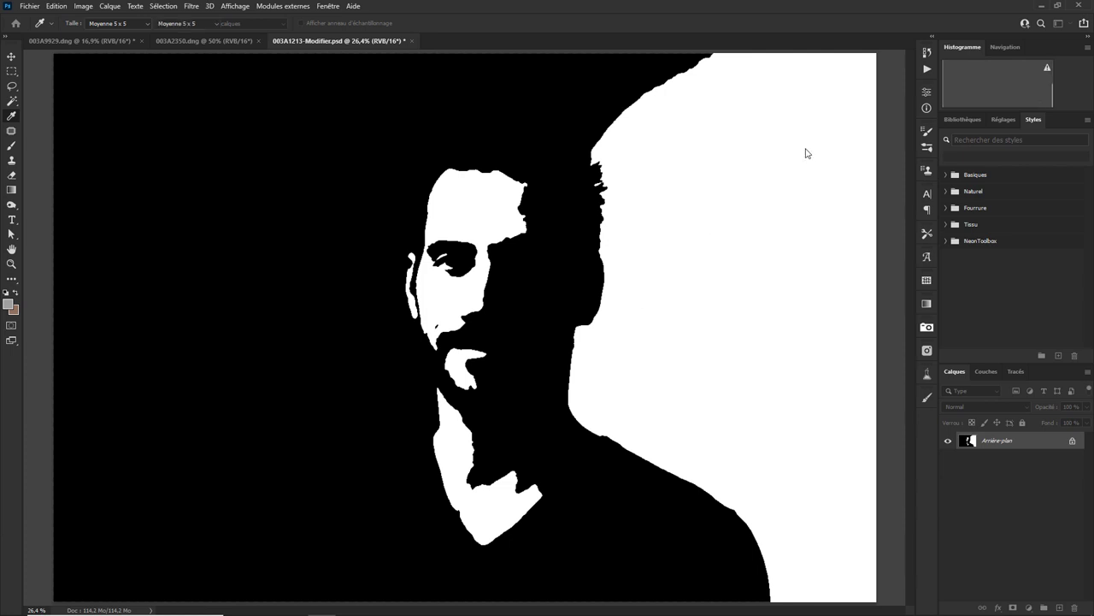
key("w")
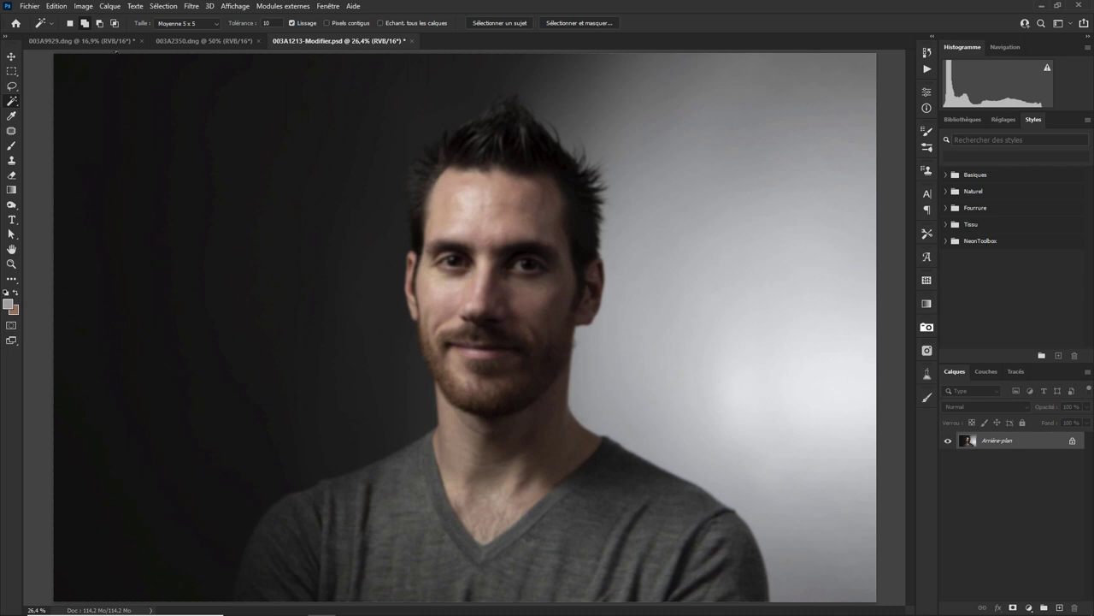
- On the 003A9929.dng balloon photo, preview a Gradient Map and open its Gradient Editor
left_click(81, 40)
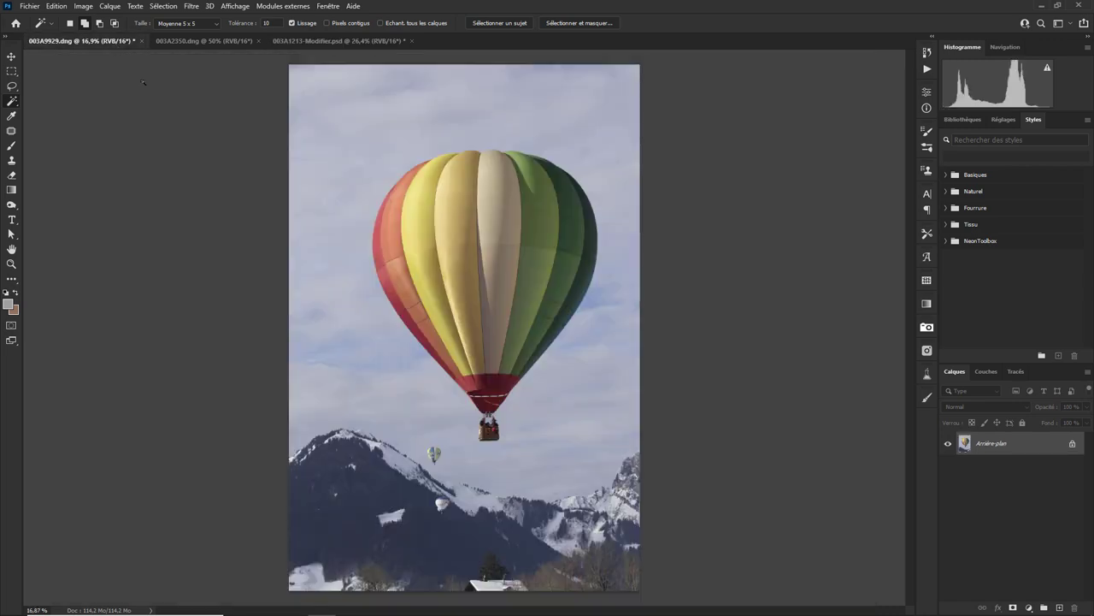
left_click(83, 6)
mouse_move(96, 35)
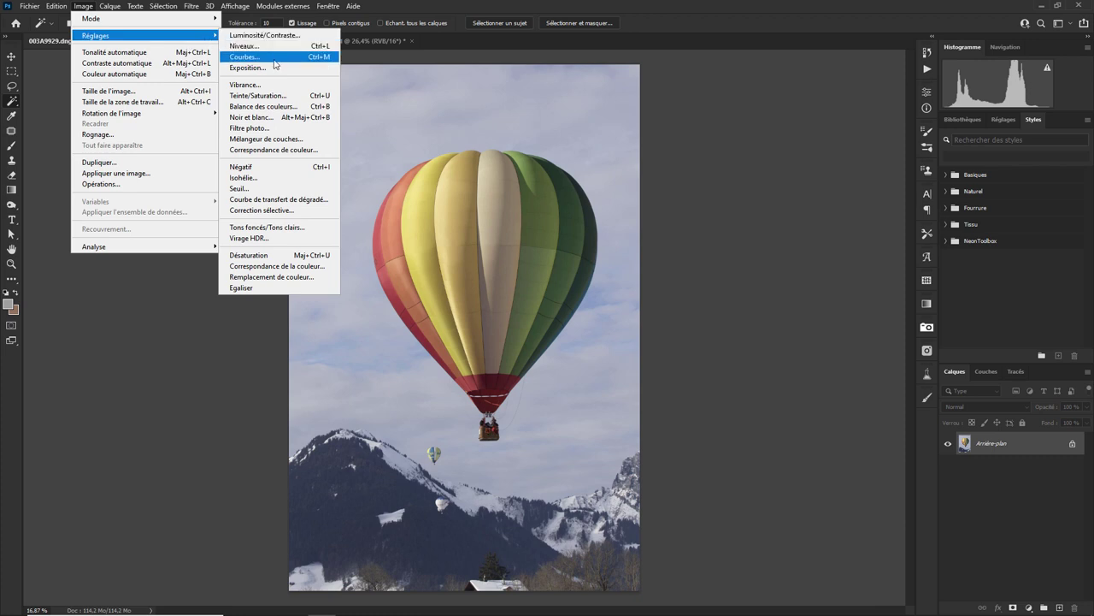
left_click(300, 204)
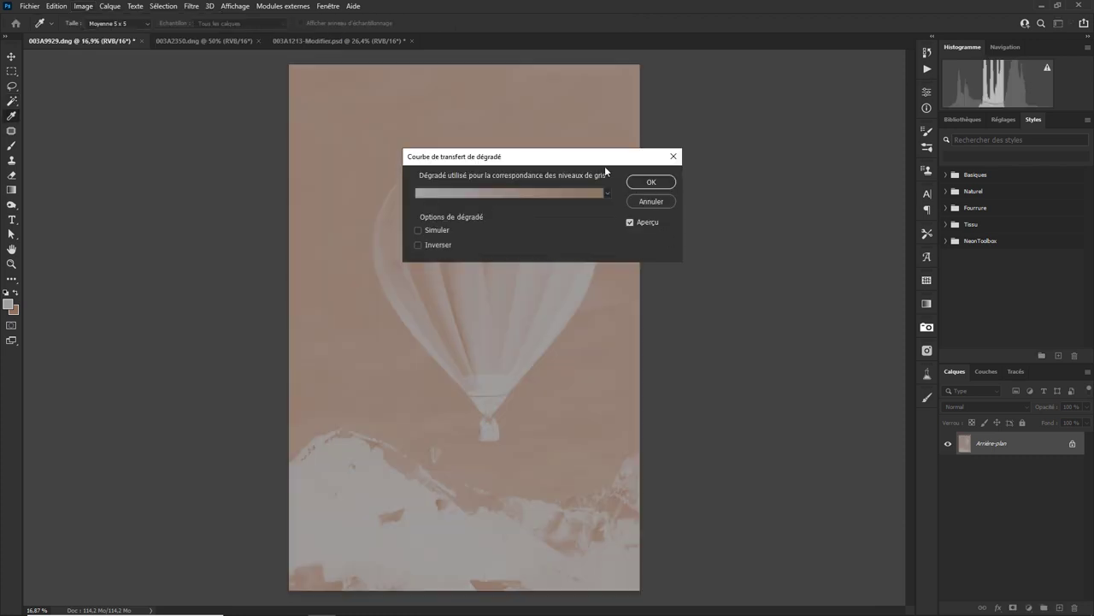
left_click_drag(604, 167, 735, 125)
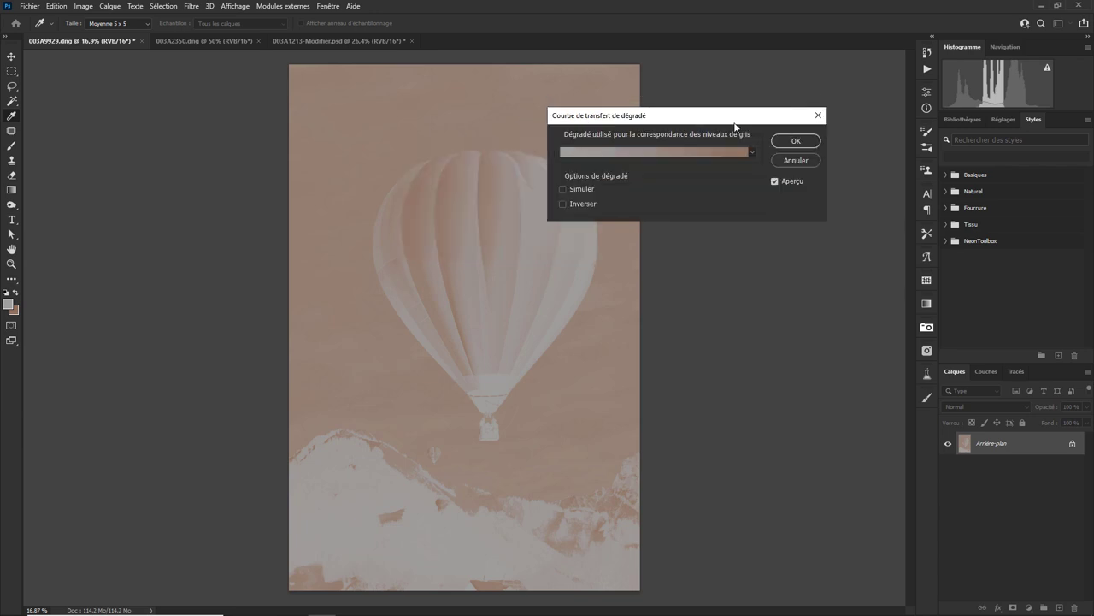
left_click(639, 152)
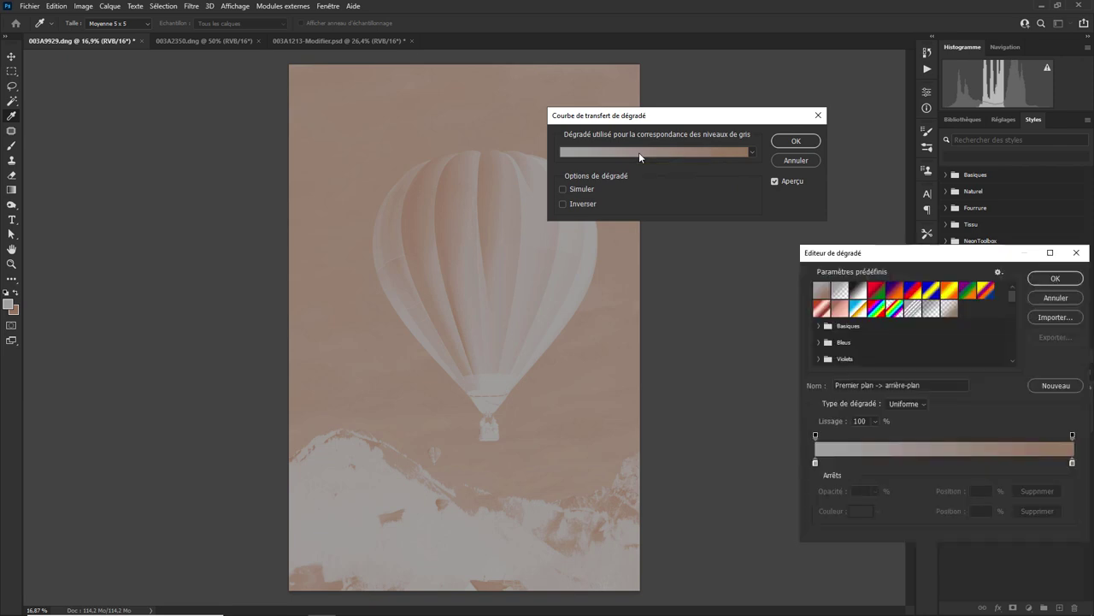
- Set the gradient stops to black 000000 and white ffffff, adding an extra stop at 80%
left_click(815, 463)
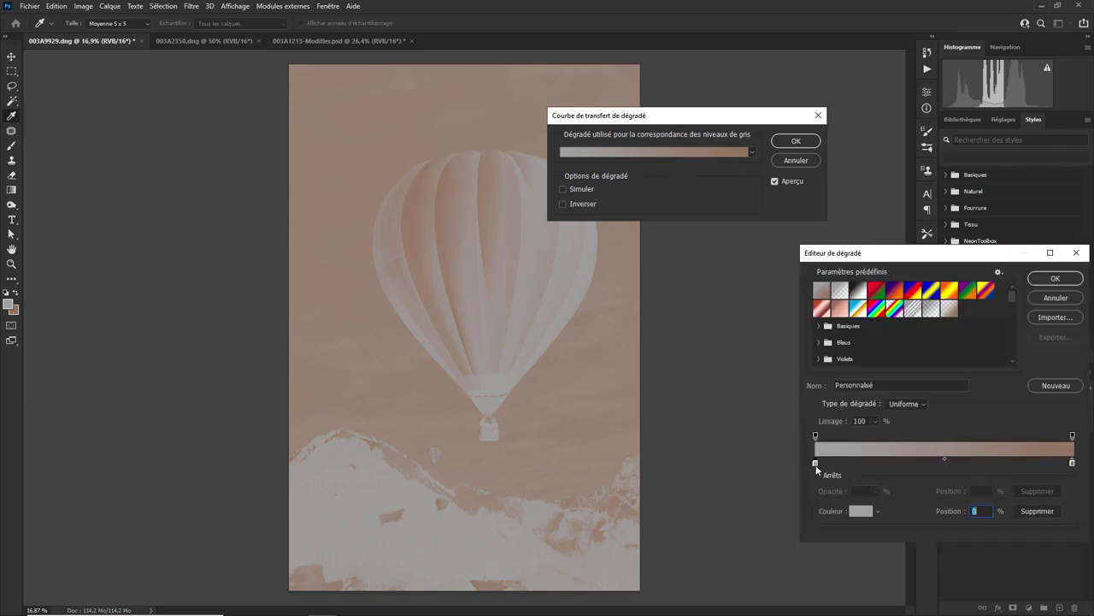
left_click(858, 513)
type("000000")
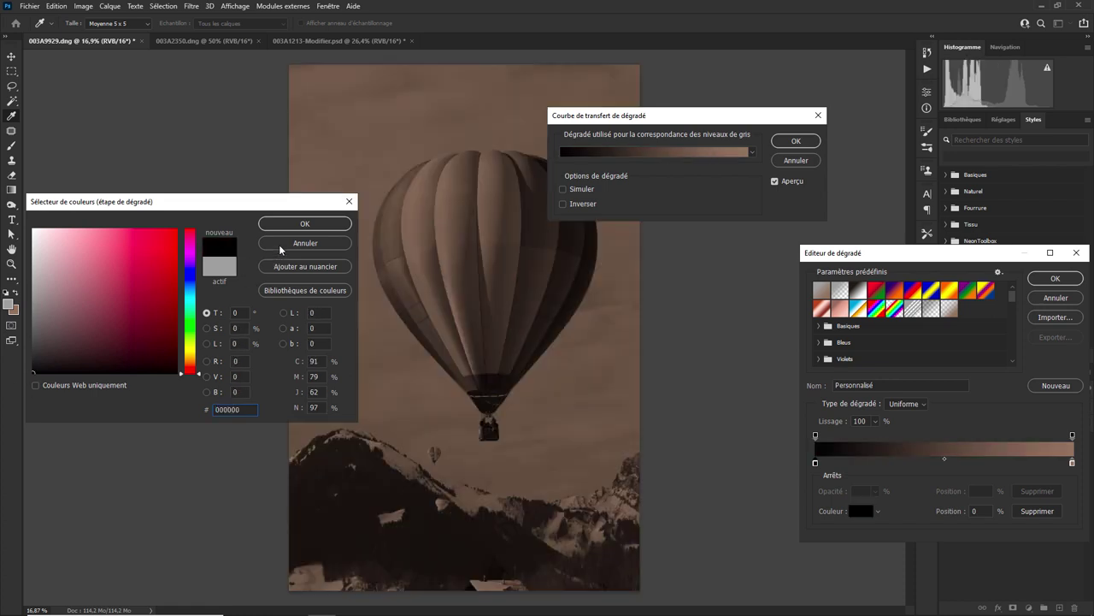
left_click(292, 228)
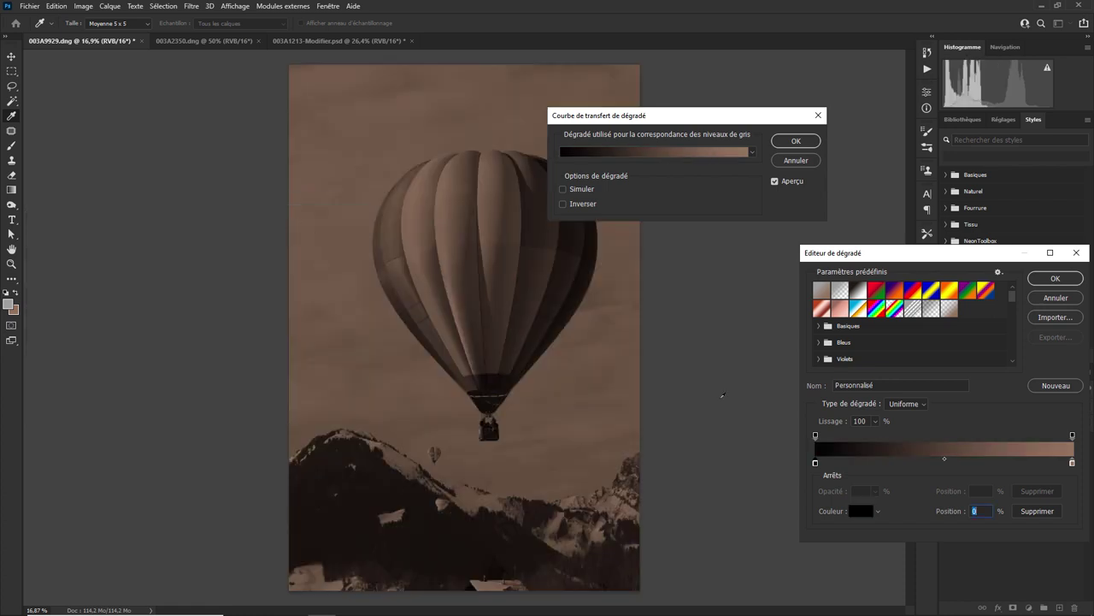
left_click(1072, 463)
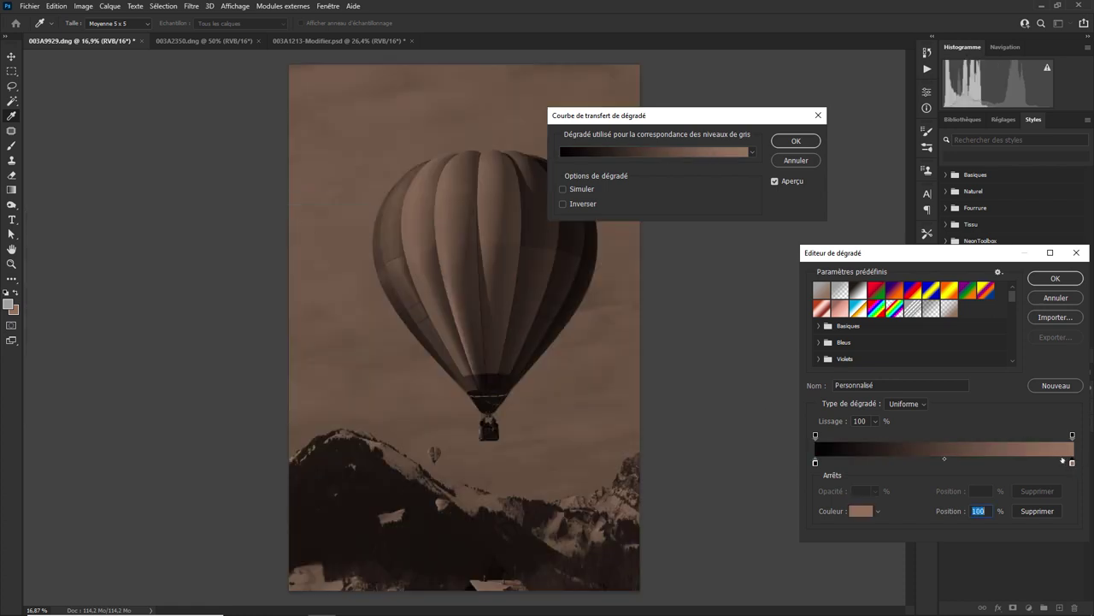
left_click(859, 513)
type("ffffff")
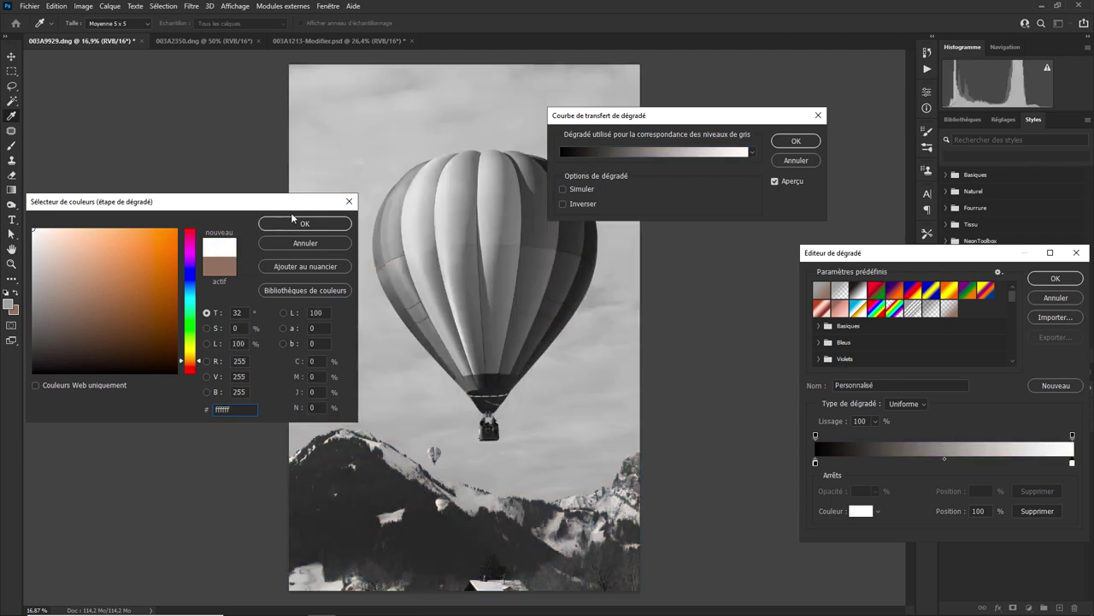
left_click(306, 227)
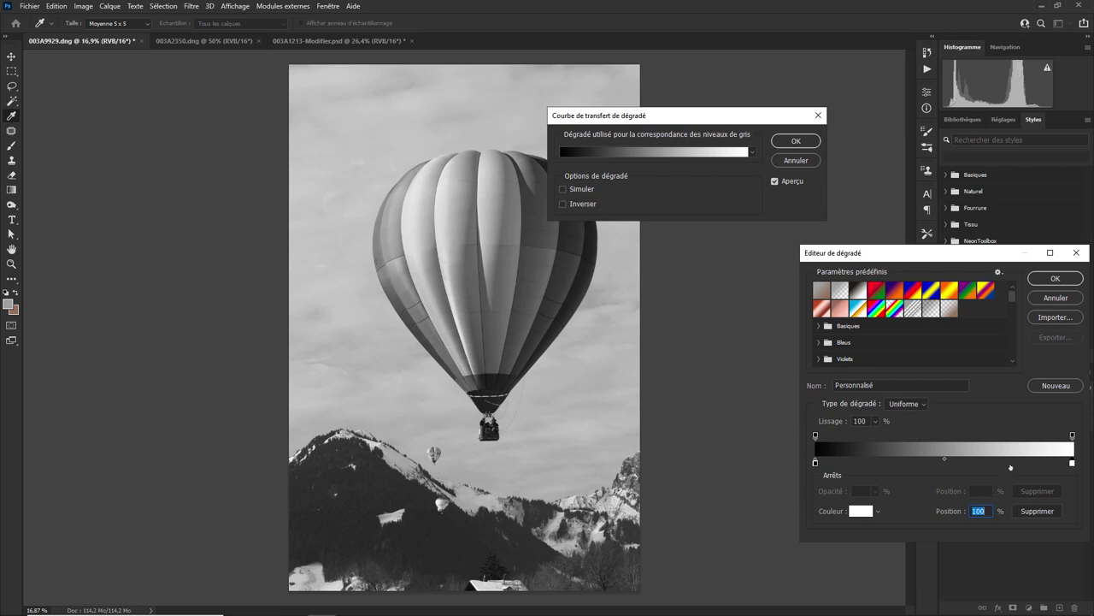
left_click_drag(1025, 459, 1020, 462)
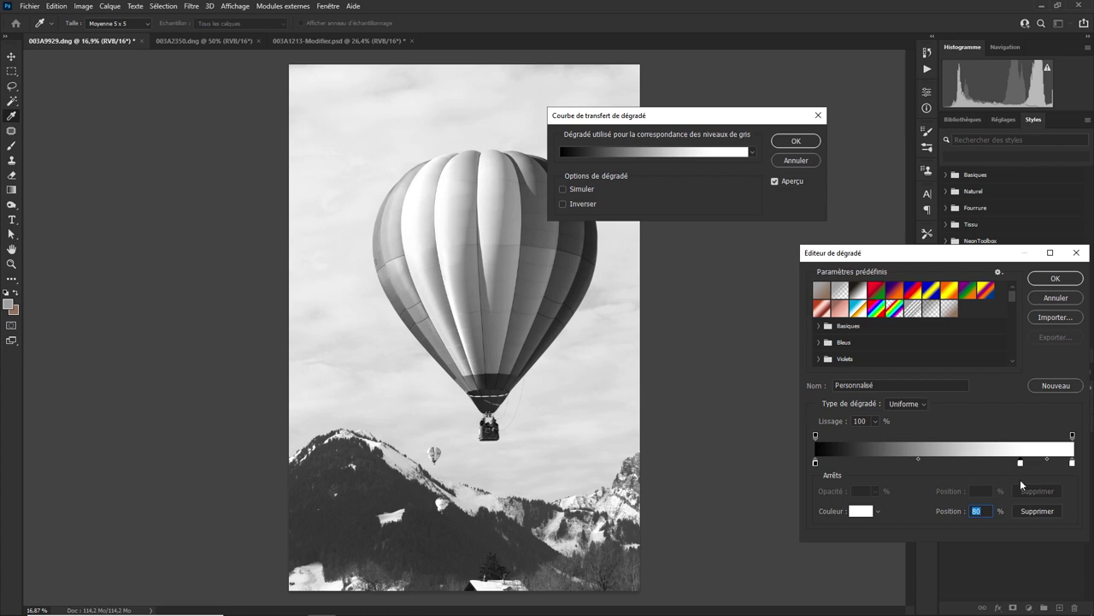
- Make the 80% gradient stop dark grey
left_click(860, 512)
left_click_drag(151, 349, 10, 329)
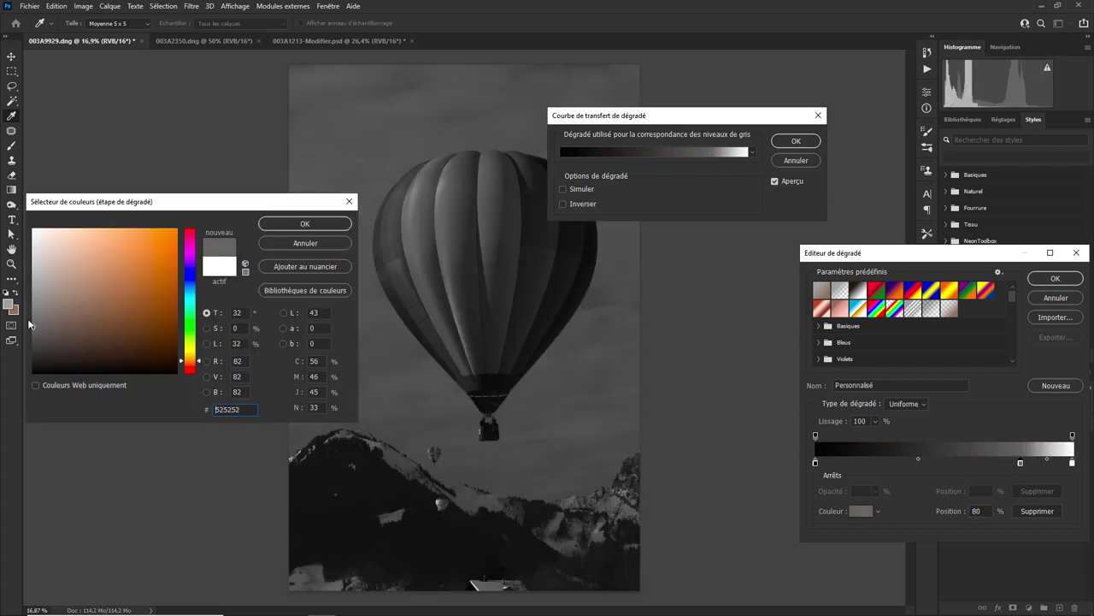
left_click(317, 222)
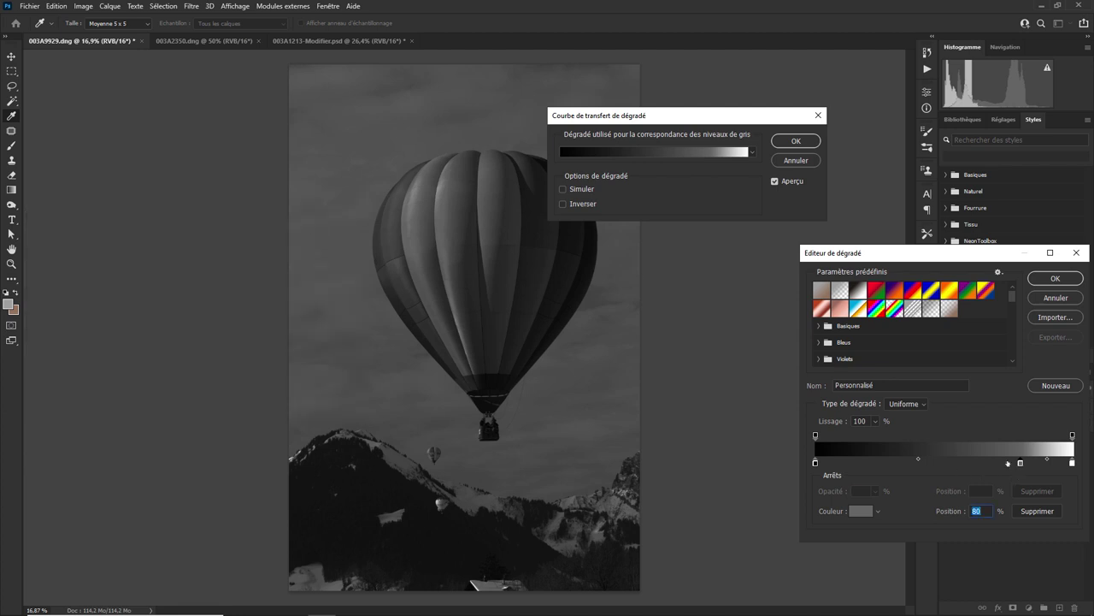
- Add a light grey stop at 58%, shift it left, then cancel both gradient dialogs
left_click(966, 462)
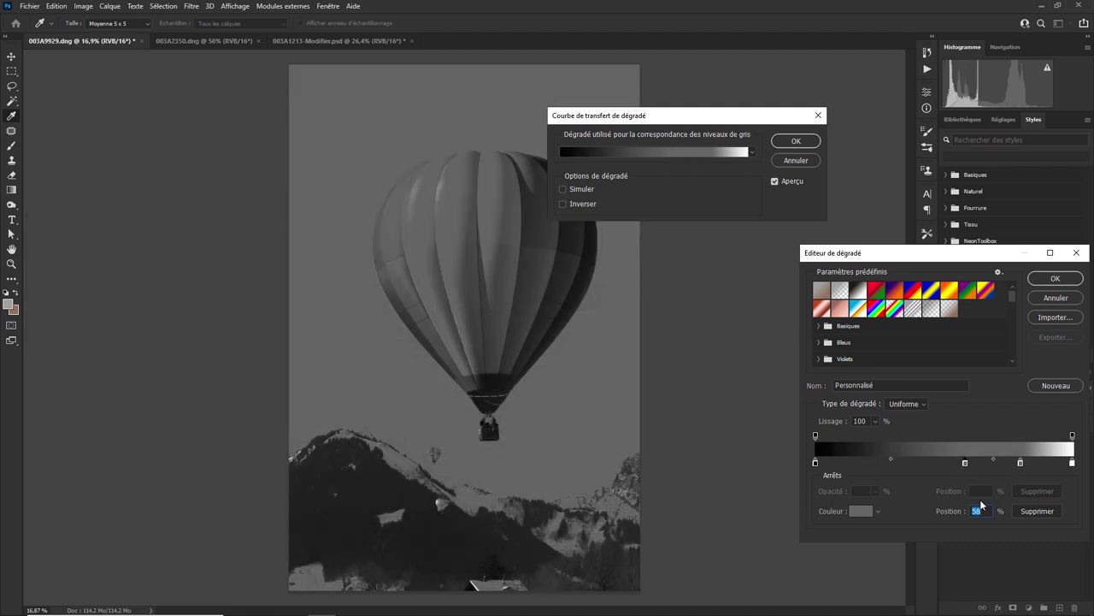
left_click(861, 510)
type("615240")
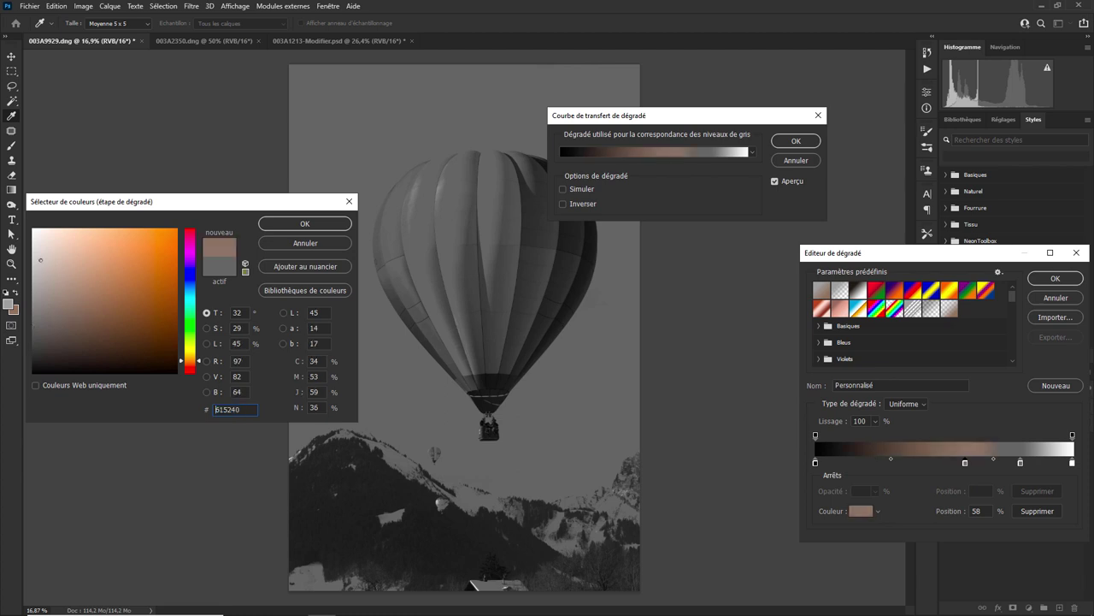
left_click(33, 240)
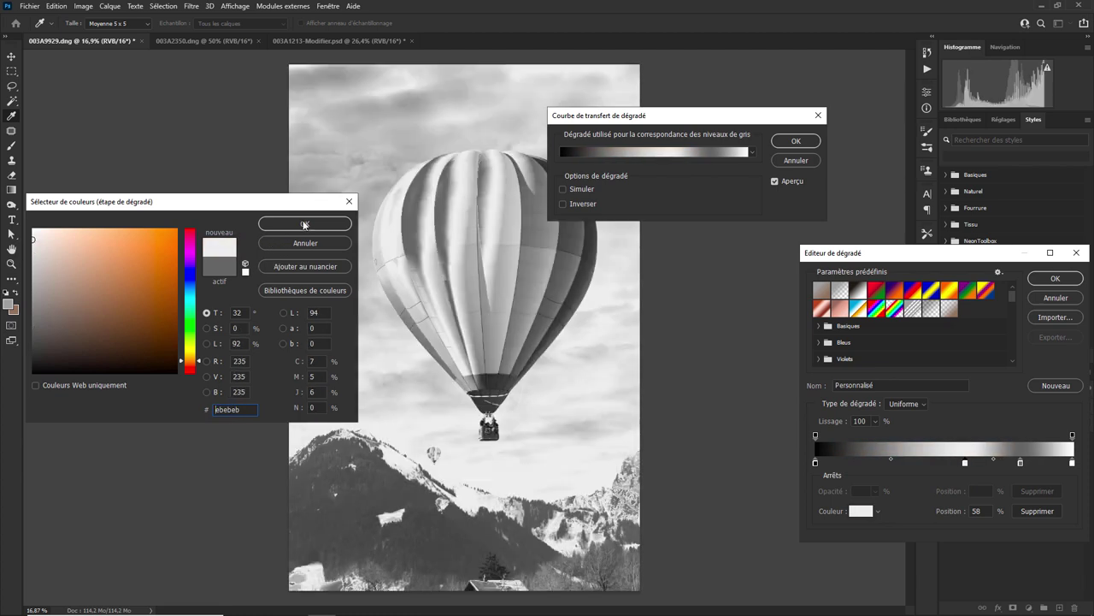
left_click(305, 225)
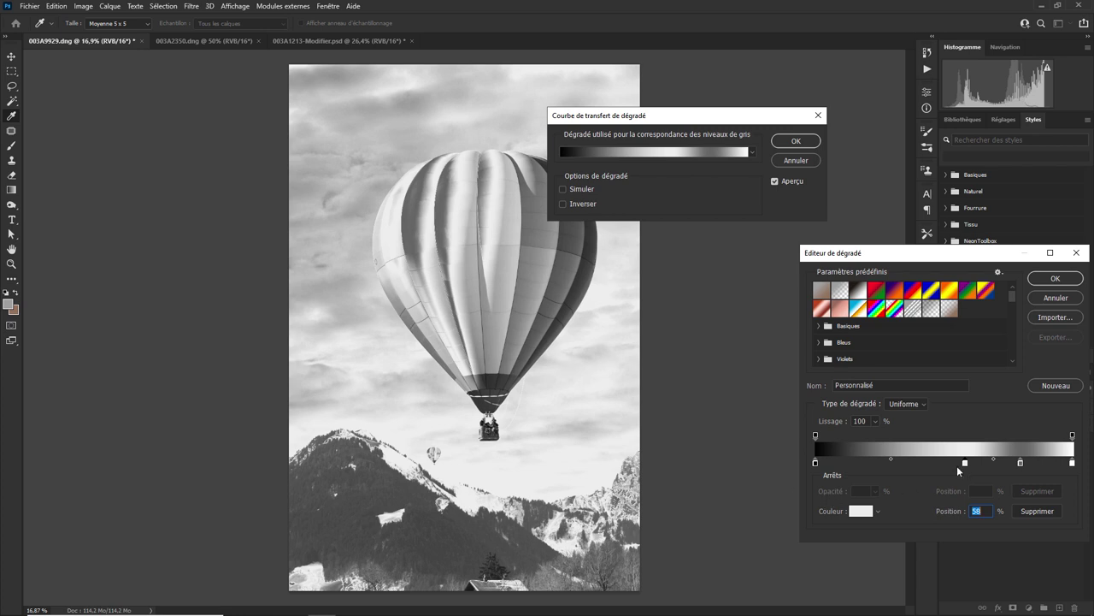
left_click_drag(965, 462, 929, 466)
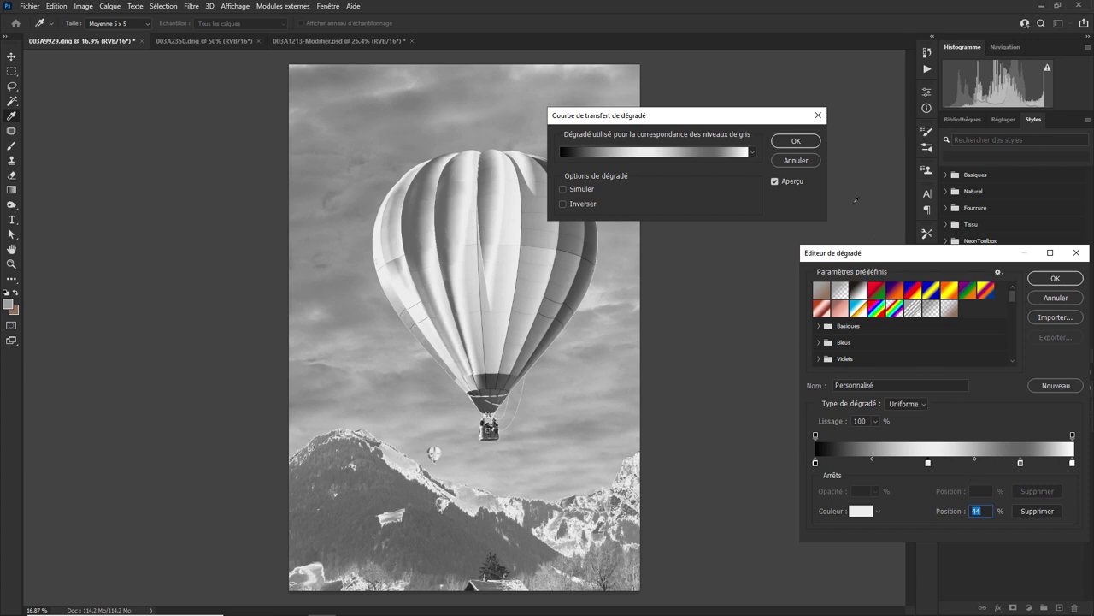
left_click(1056, 297)
left_click(800, 161)
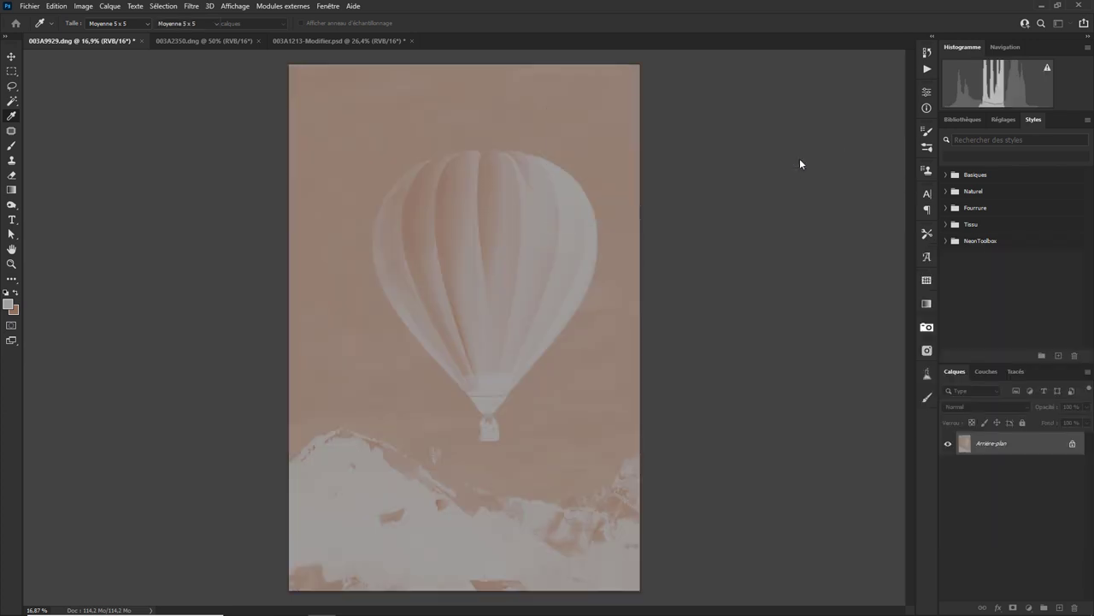
- Desaturate the hot-air balloon photo via Image > Réglages > Désaturation
left_click(82, 7)
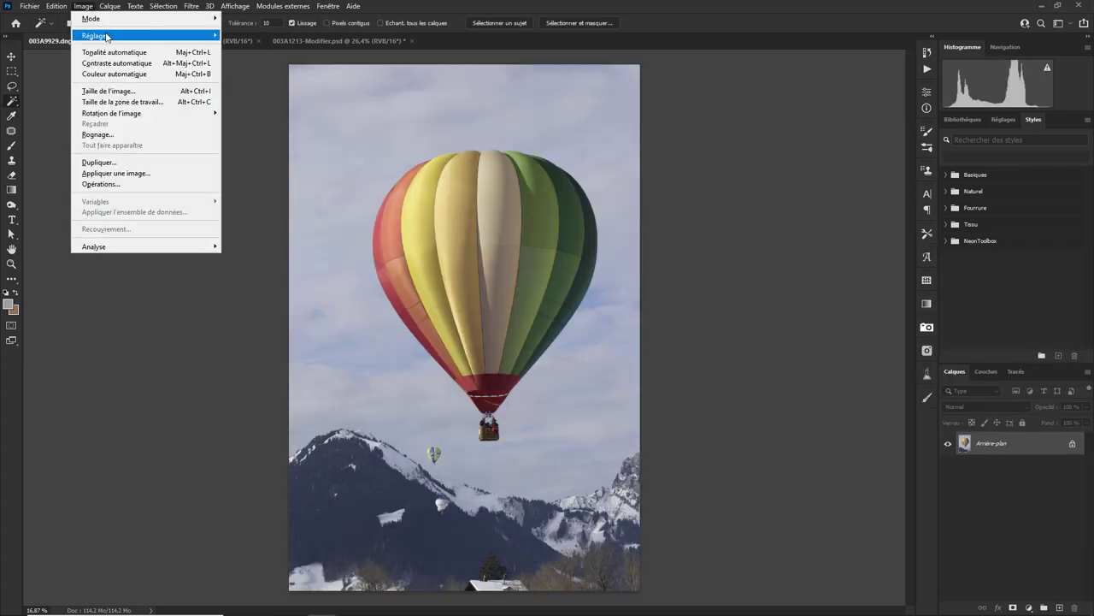
mouse_move(96, 35)
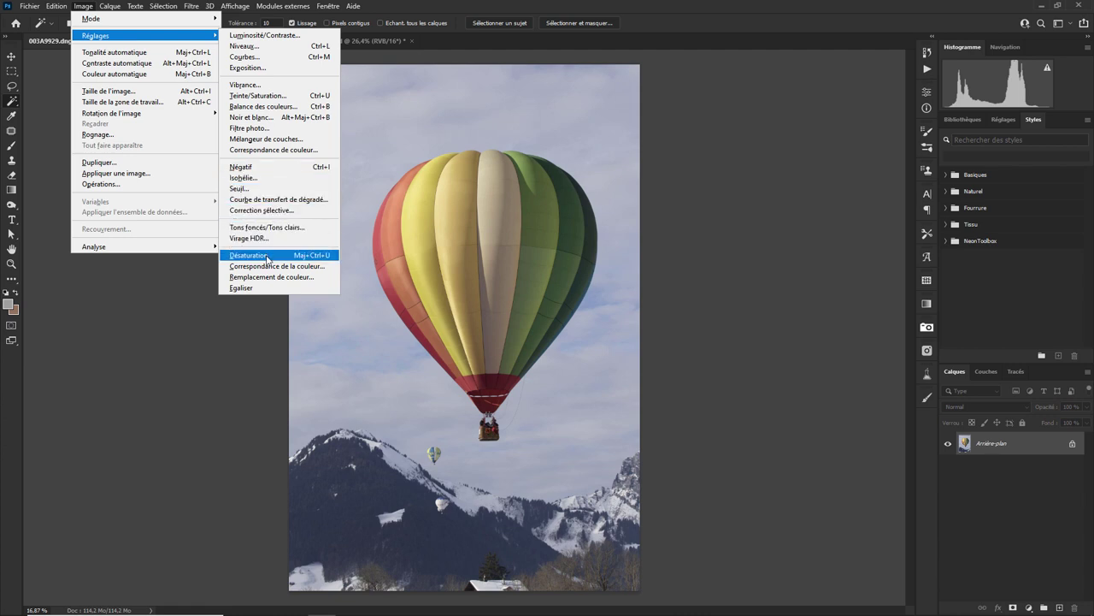
left_click(266, 256)
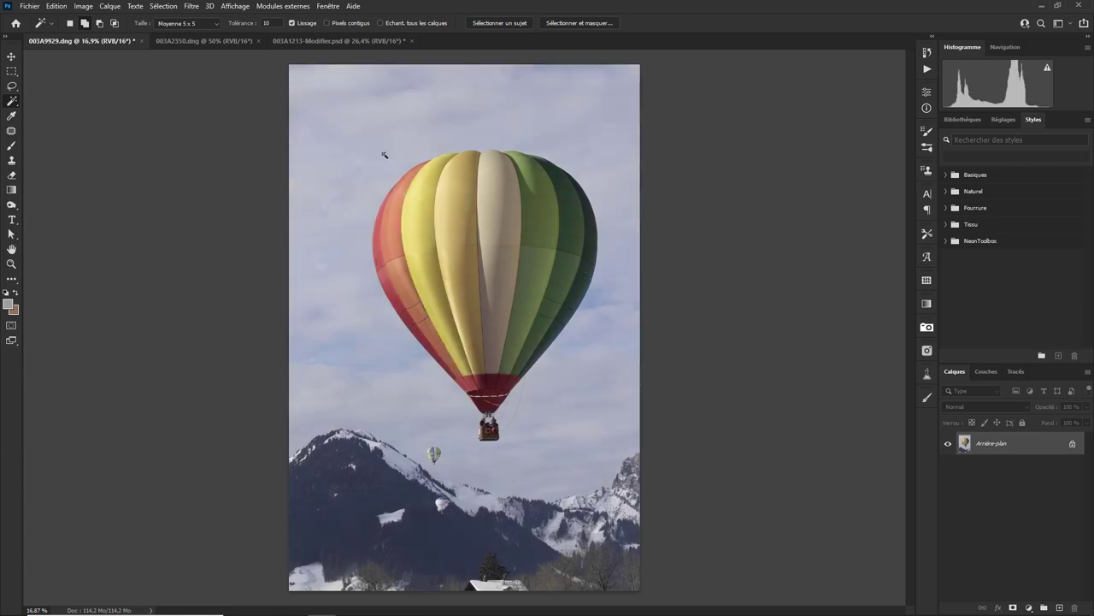
- Undo the desaturation with Ctrl+Z and bring up the Image menu
key("ctrl+z")
left_click(82, 9)
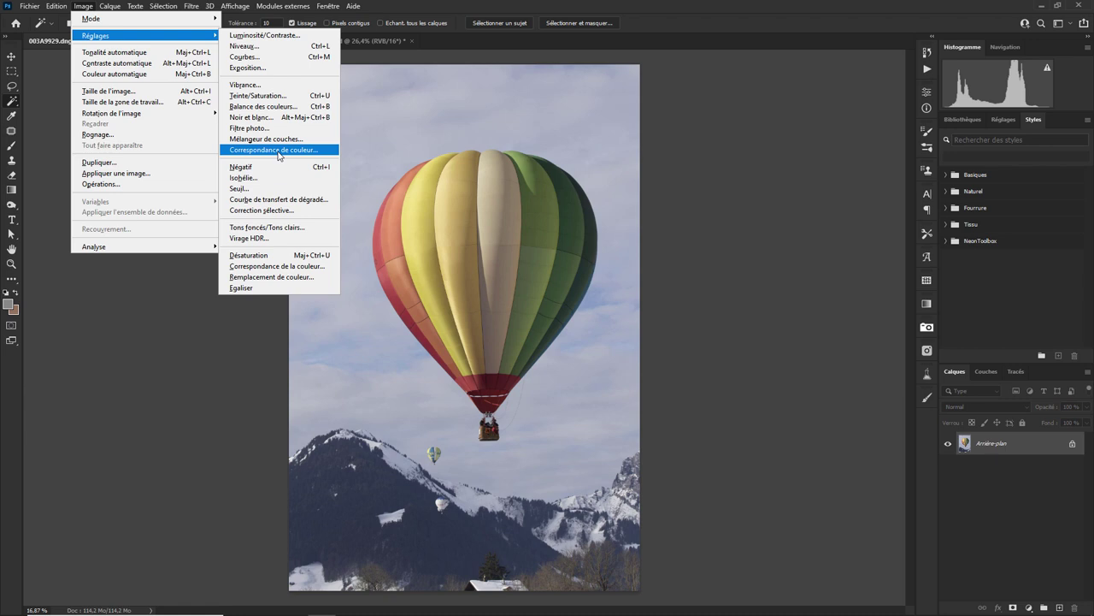
- Show the Couches panel listing the RVB, Rouge, Vert and Bleu channels
left_click(985, 372)
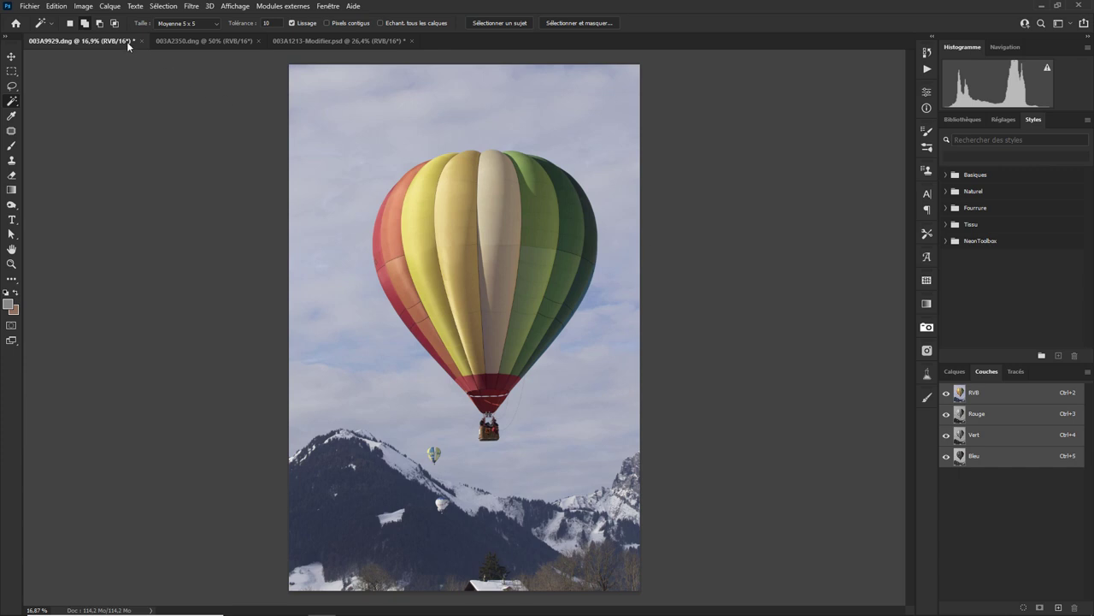
left_click(82, 10)
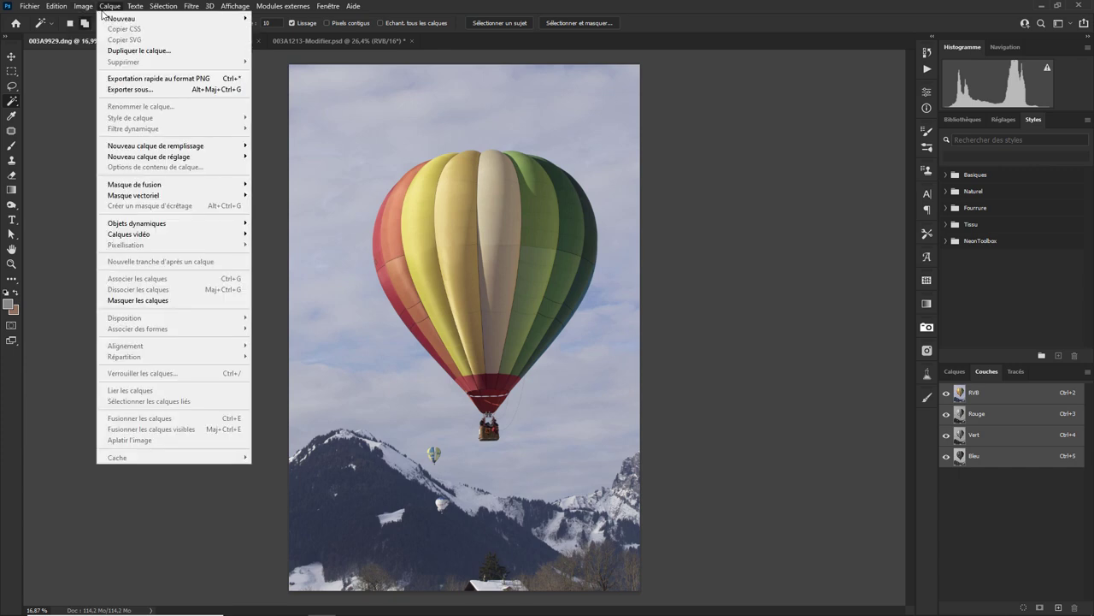